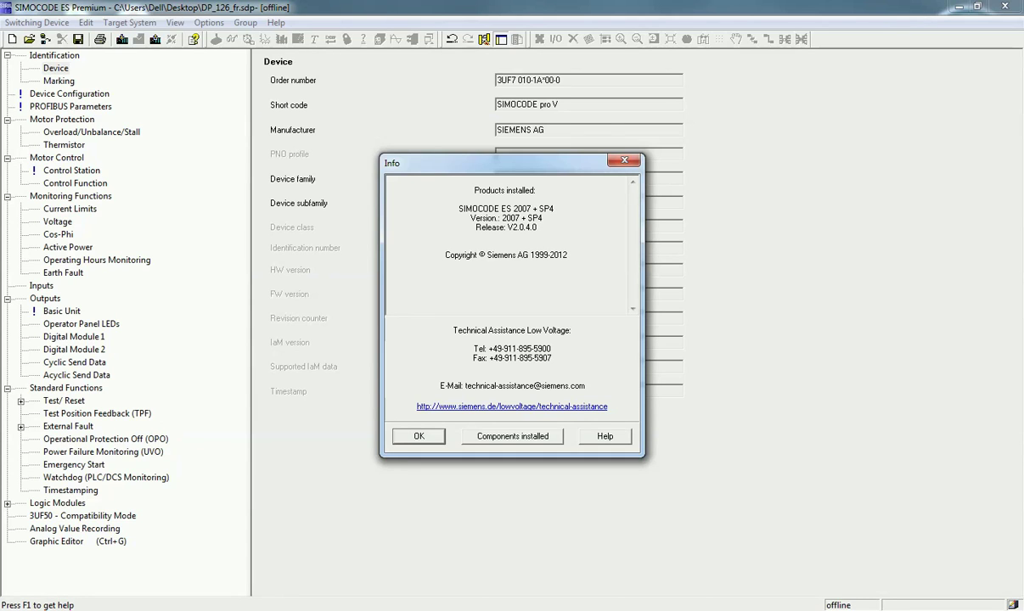
Close the product information and review the Device and Marking pages under Identification.
{"action": "left_click", "coordinate": [622, 159]}
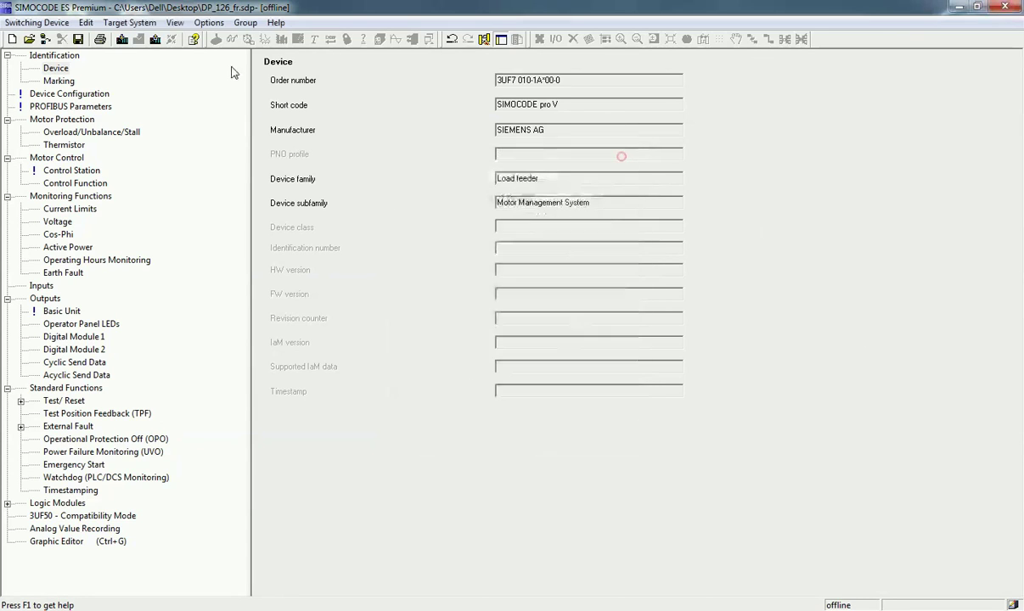
{"action": "left_click", "coordinate": [53, 56]}
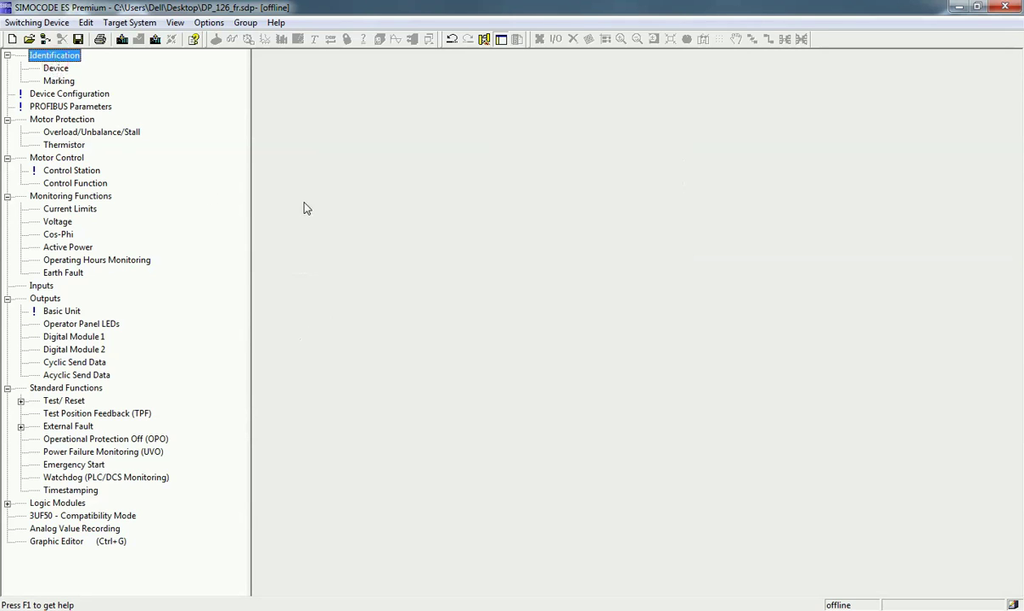
{"action": "left_click", "coordinate": [56, 68]}
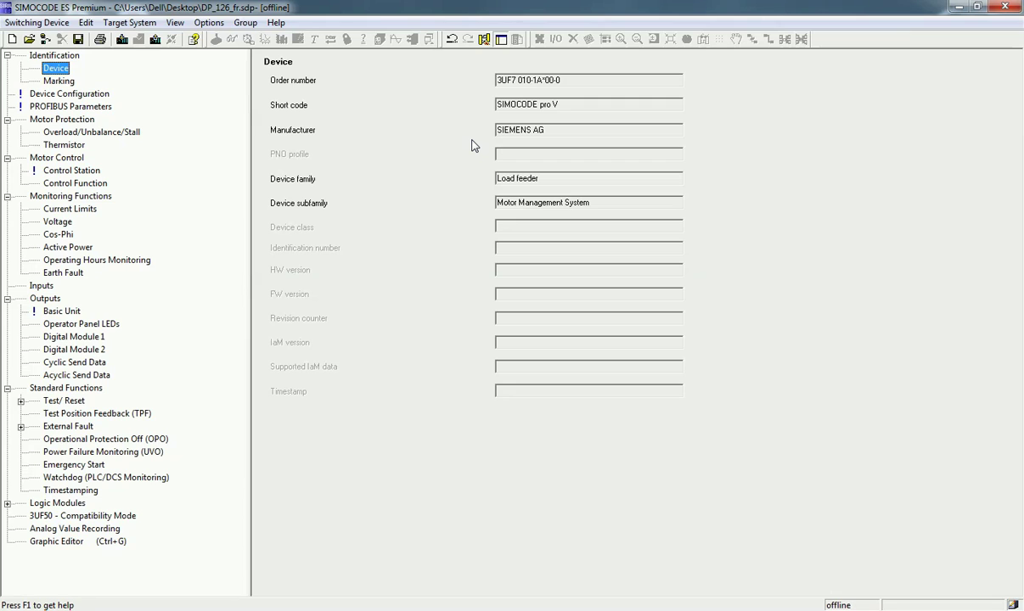
{"action": "double_click", "coordinate": [518, 107]}
{"action": "left_click", "coordinate": [535, 109]}
{"action": "key", "text": "Down"}
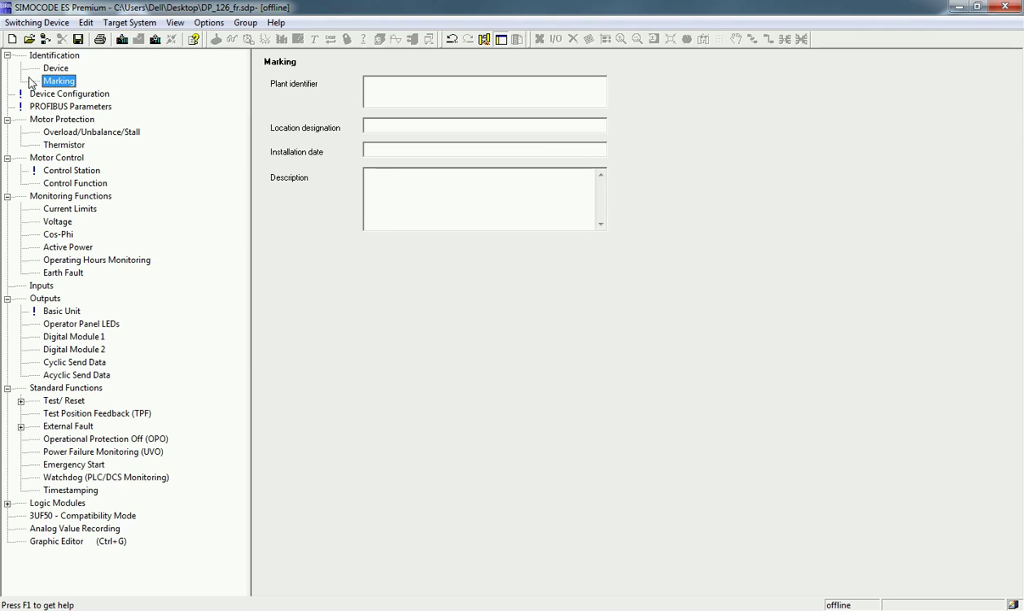
In the device configuration, select SIMOCODE pro V as the basic unit and V3.1 as its version.
{"action": "left_click", "coordinate": [76, 96]}
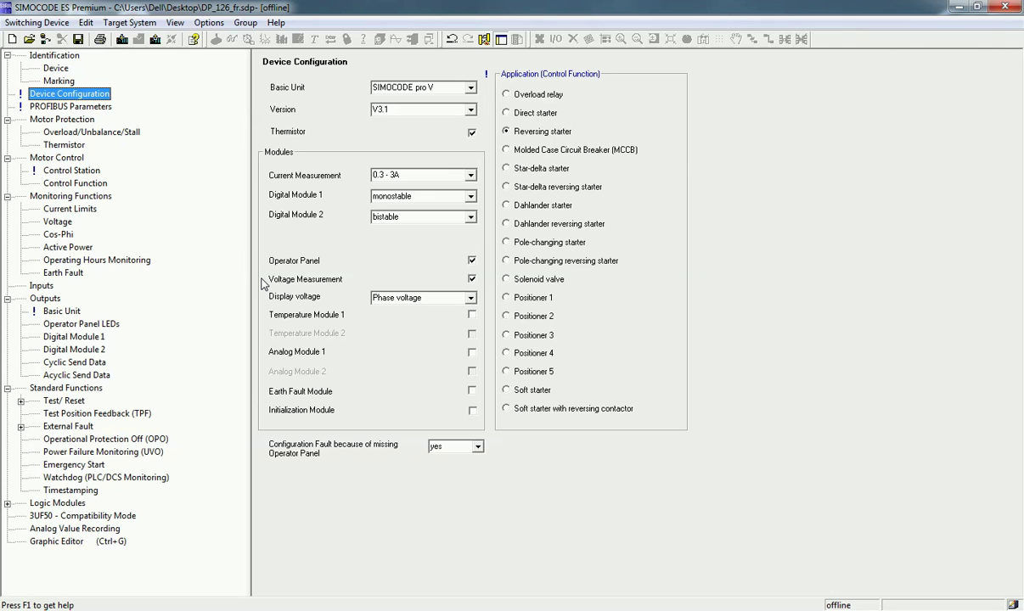
{"action": "left_click", "coordinate": [447, 89]}
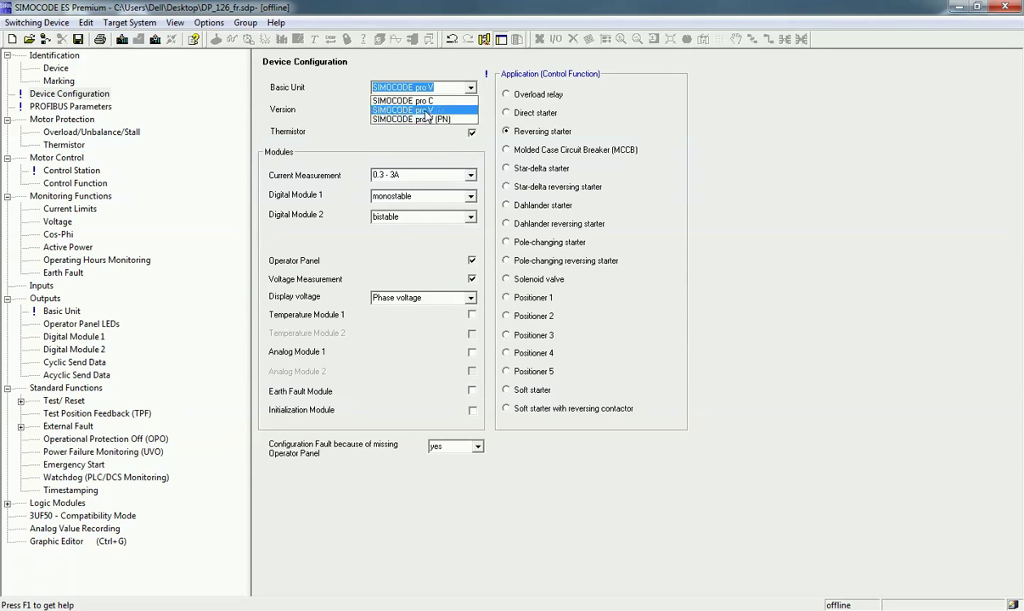
{"action": "left_click", "coordinate": [424, 110]}
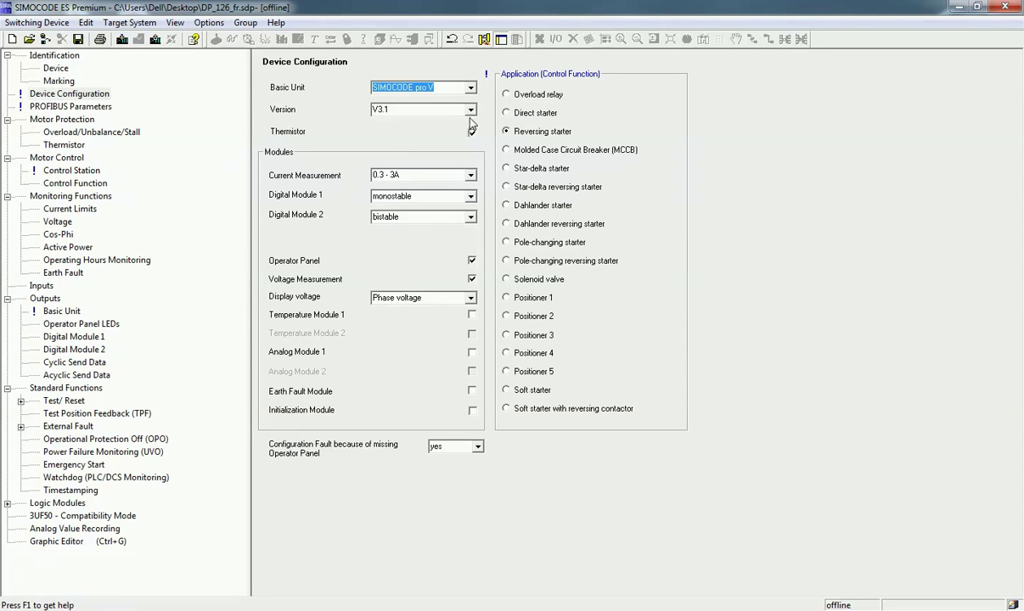
{"action": "left_click", "coordinate": [443, 114]}
{"action": "left_click", "coordinate": [406, 156]}
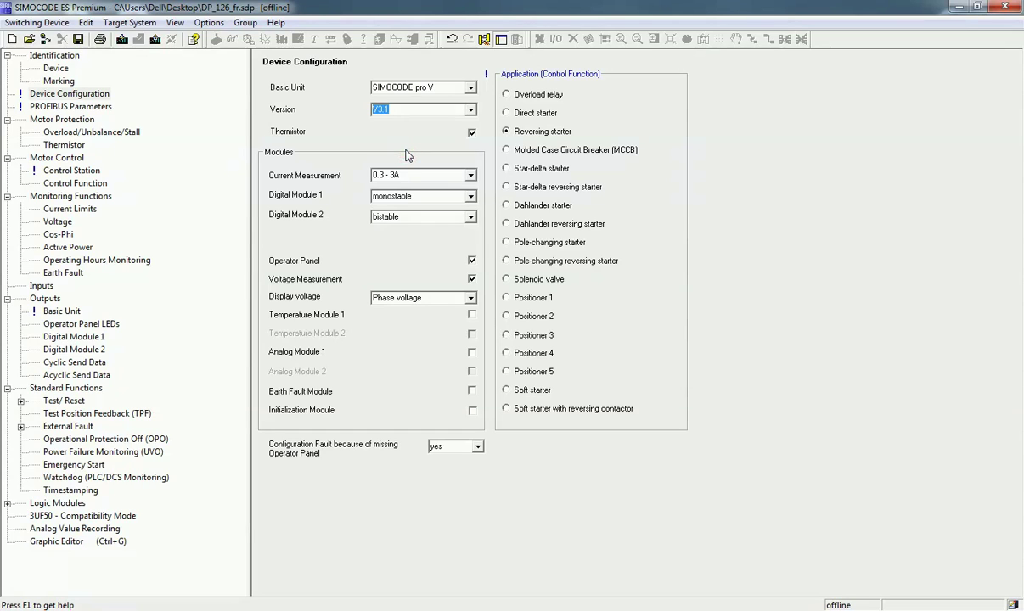
Choose 0.3 - 3A for the current measurement module and monostable for Digital Module 1.
{"action": "left_click", "coordinate": [324, 213]}
{"action": "left_click", "coordinate": [442, 174]}
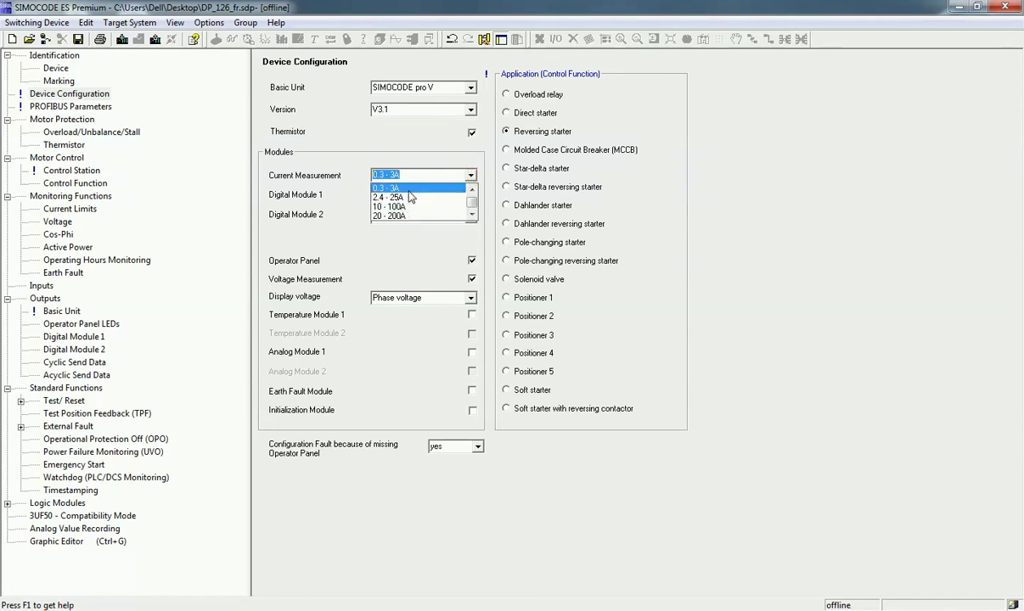
{"action": "left_click", "coordinate": [408, 189]}
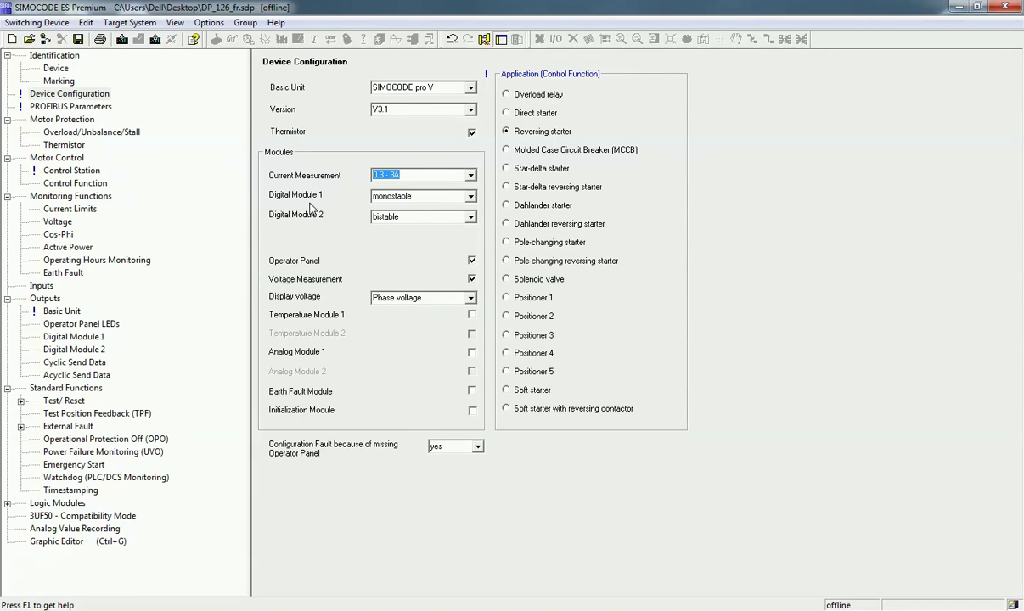
{"action": "left_click", "coordinate": [469, 196]}
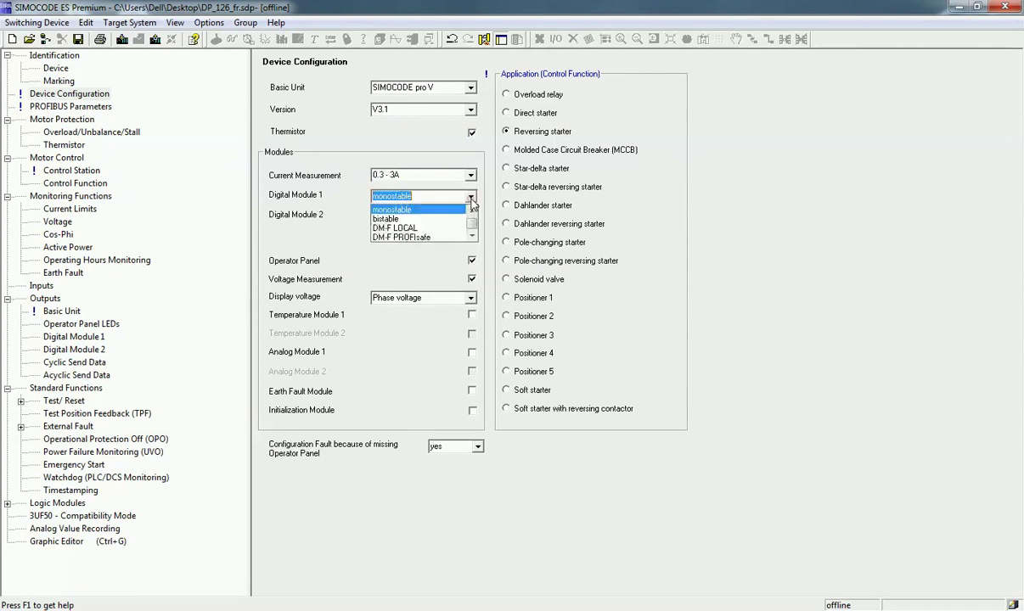
{"action": "left_click", "coordinate": [415, 211]}
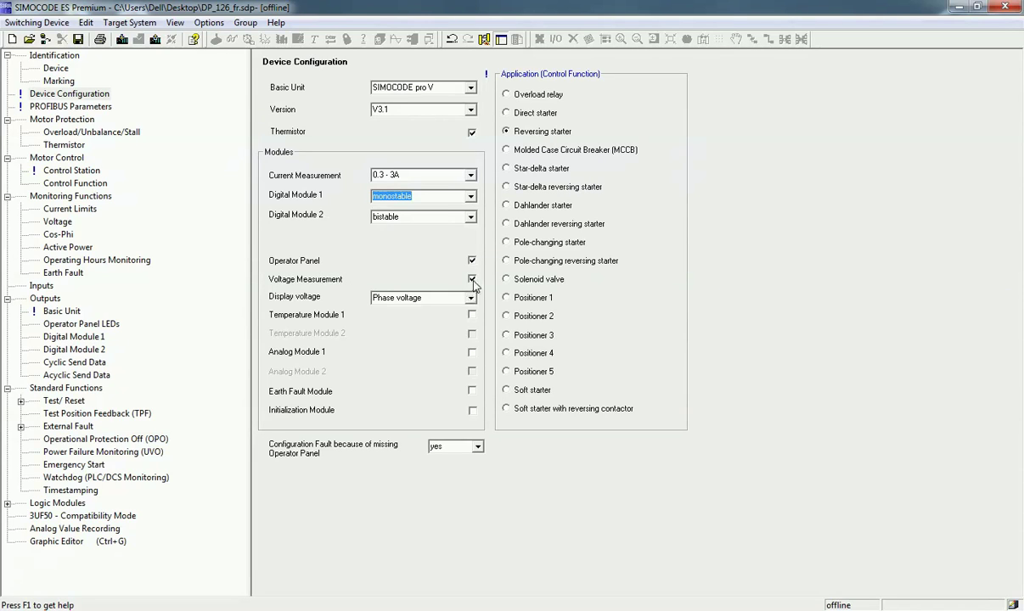
Select Phase voltage as the display voltage and Reversing starter as the control function.
{"action": "left_click", "coordinate": [417, 299]}
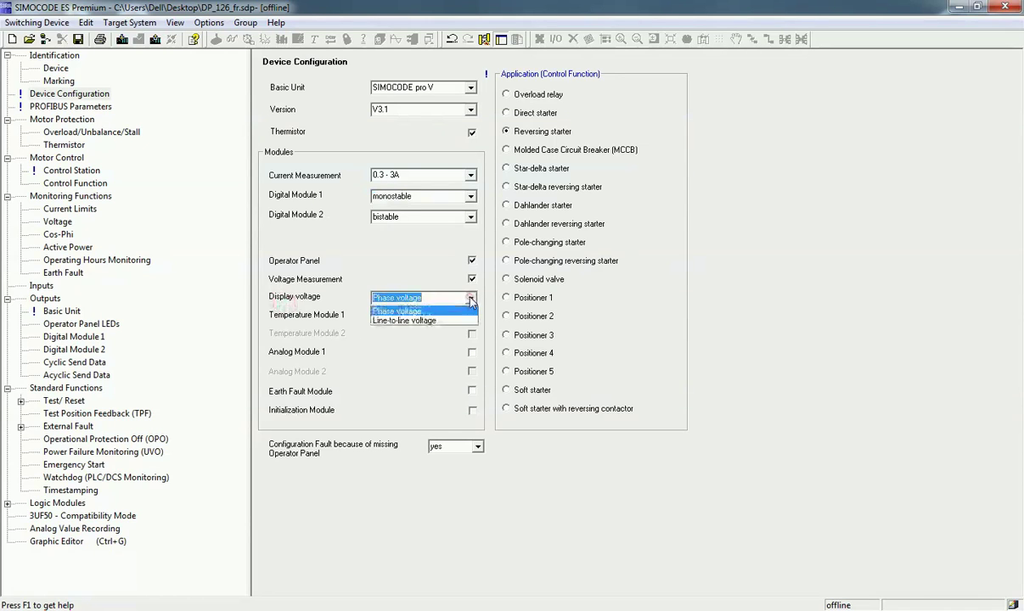
{"action": "left_click", "coordinate": [413, 311]}
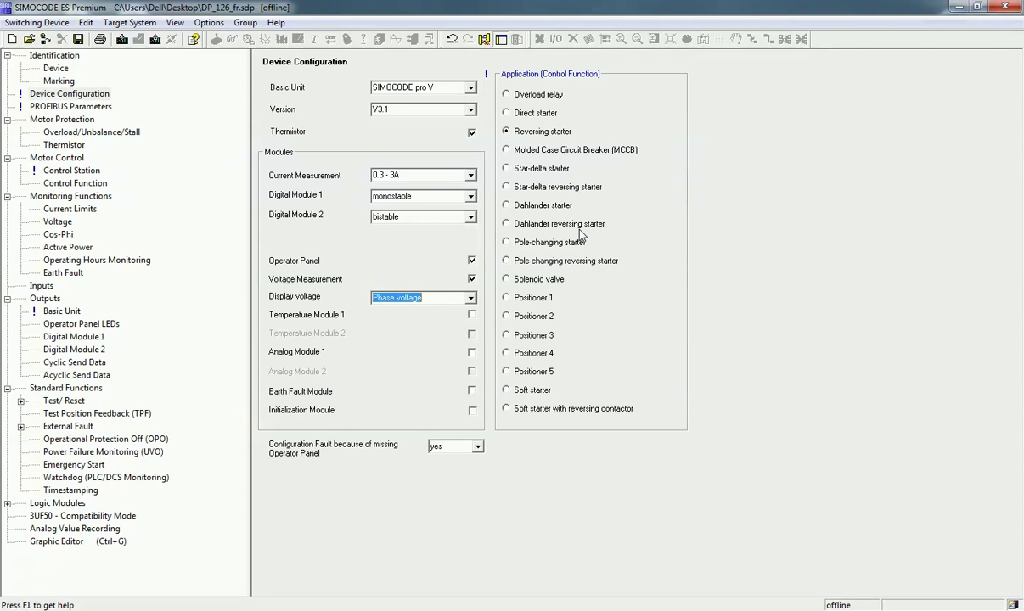
{"action": "left_click", "coordinate": [506, 132]}
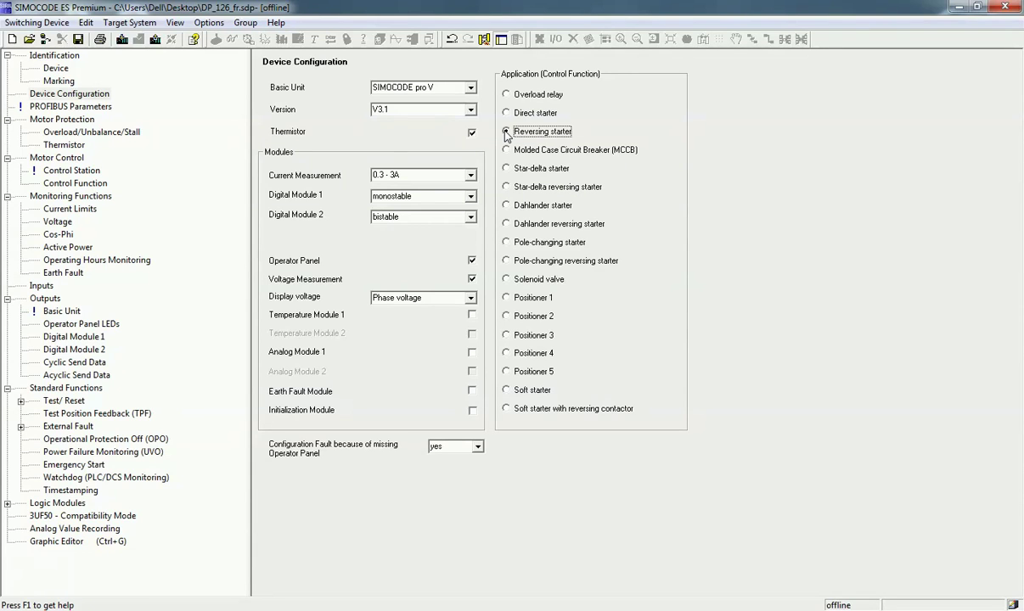
Review the PROFIBUS parameters and the motor protection pages for overload/unbalance/stall and thermistor.
{"action": "left_click", "coordinate": [66, 107]}
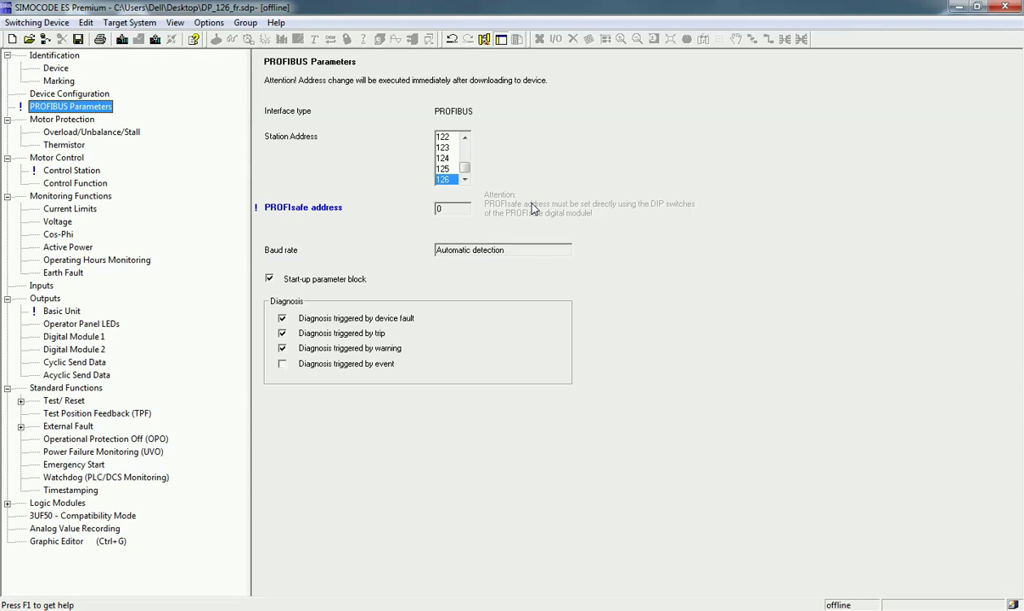
{"action": "left_click", "coordinate": [51, 120]}
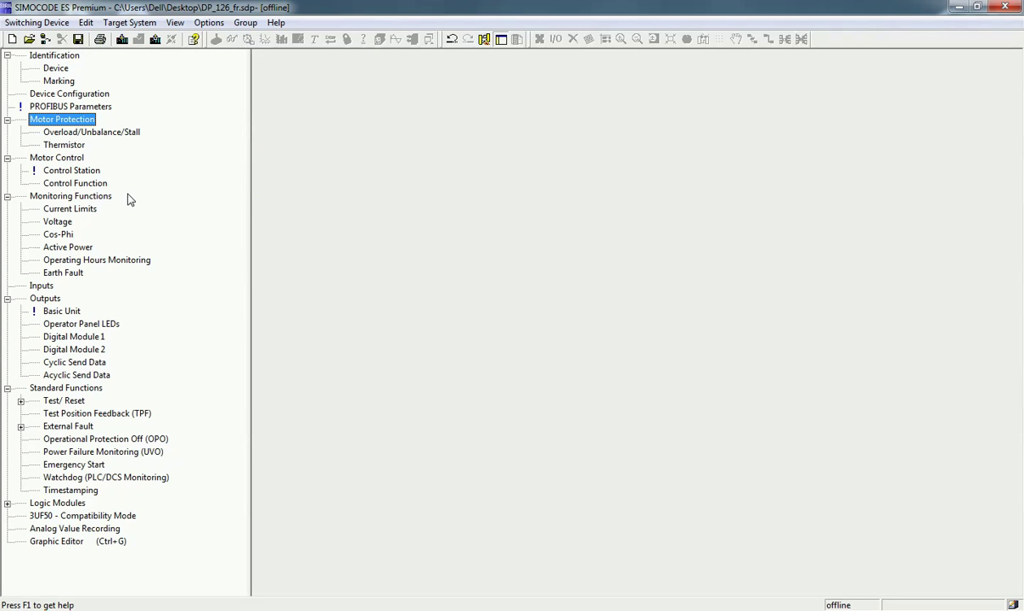
{"action": "left_click", "coordinate": [93, 134]}
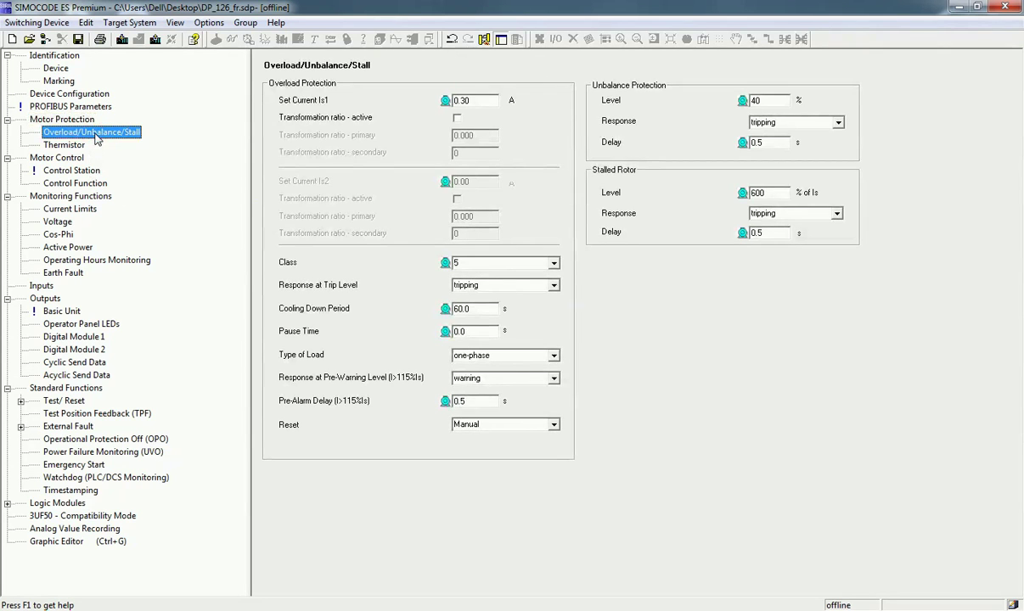
{"action": "left_click", "coordinate": [68, 144]}
{"action": "left_click", "coordinate": [68, 132]}
{"action": "left_click", "coordinate": [68, 145]}
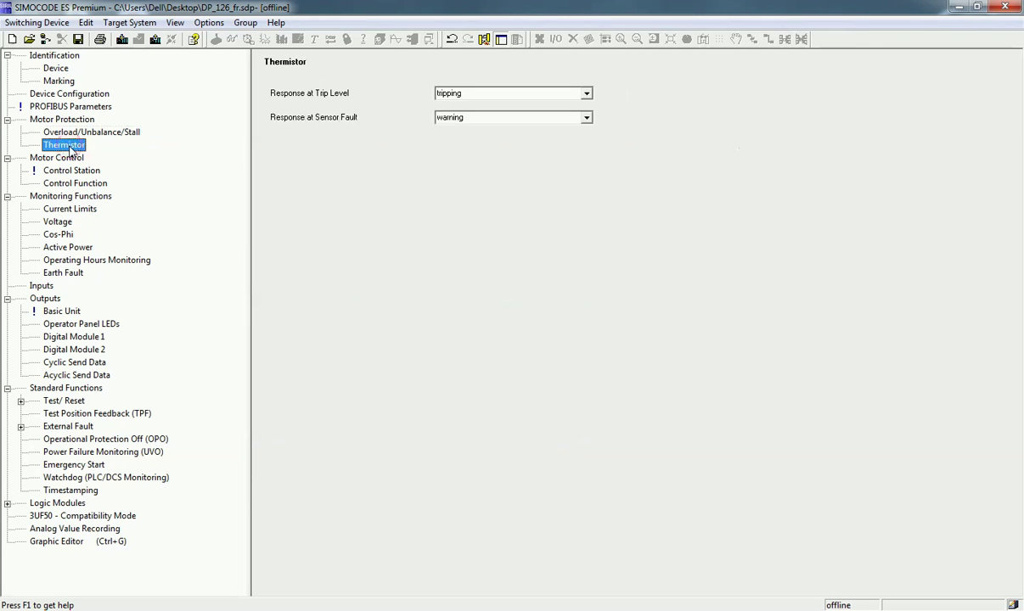
{"action": "left_click", "coordinate": [75, 133]}
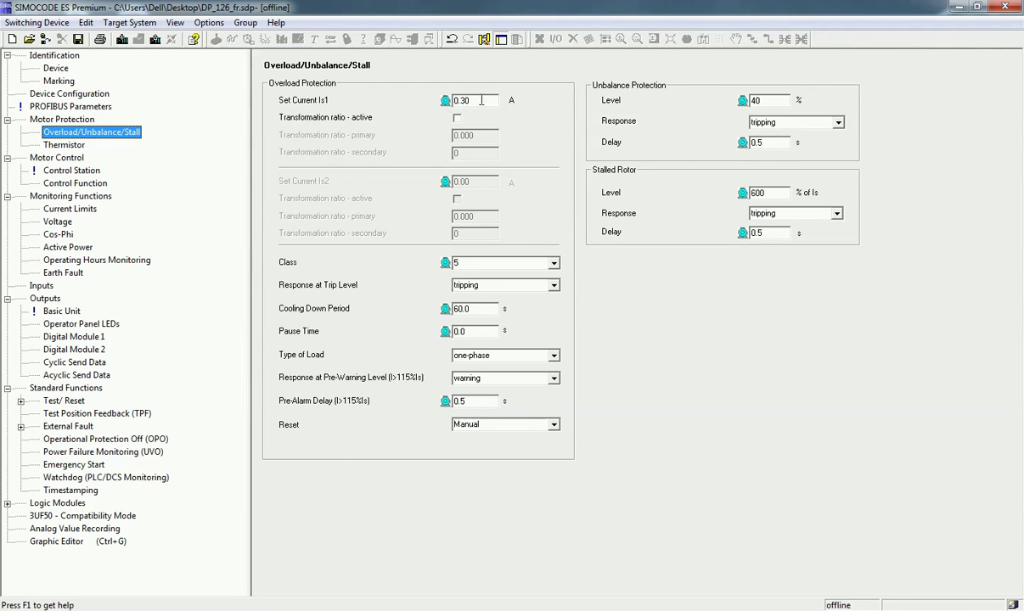
Check the permitted range of Set Current Is1 and the available overload protection classes.
{"action": "mouse_move", "coordinate": [482, 100]}
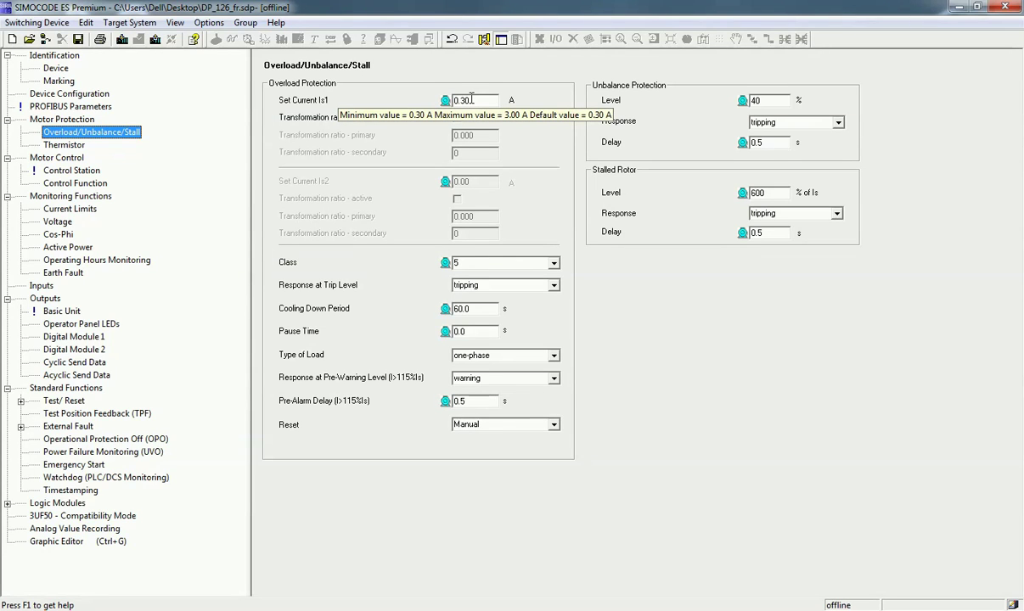
{"action": "left_click", "coordinate": [470, 101]}
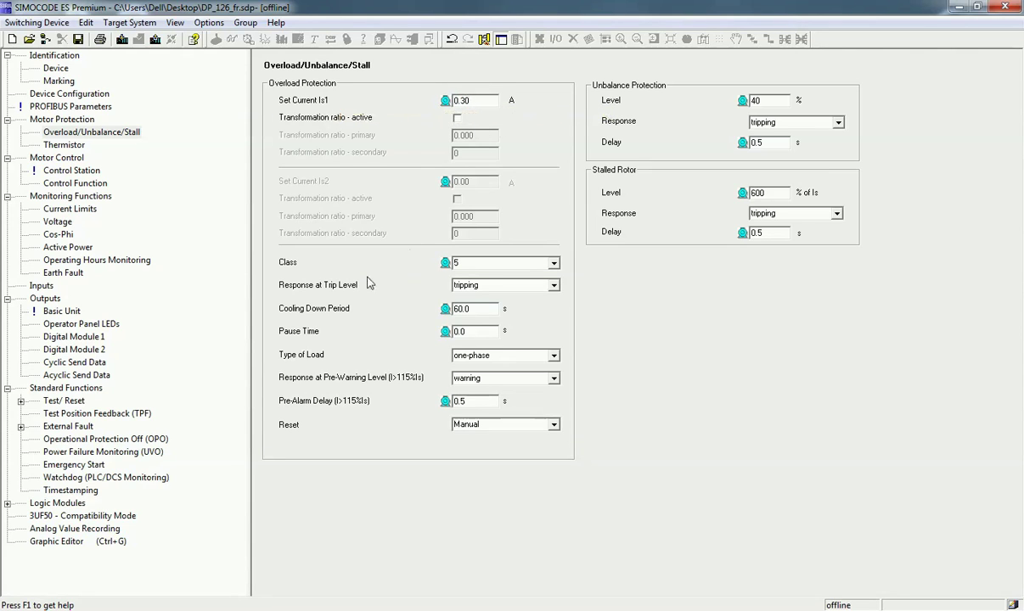
{"action": "left_click", "coordinate": [304, 266]}
{"action": "left_click", "coordinate": [556, 265]}
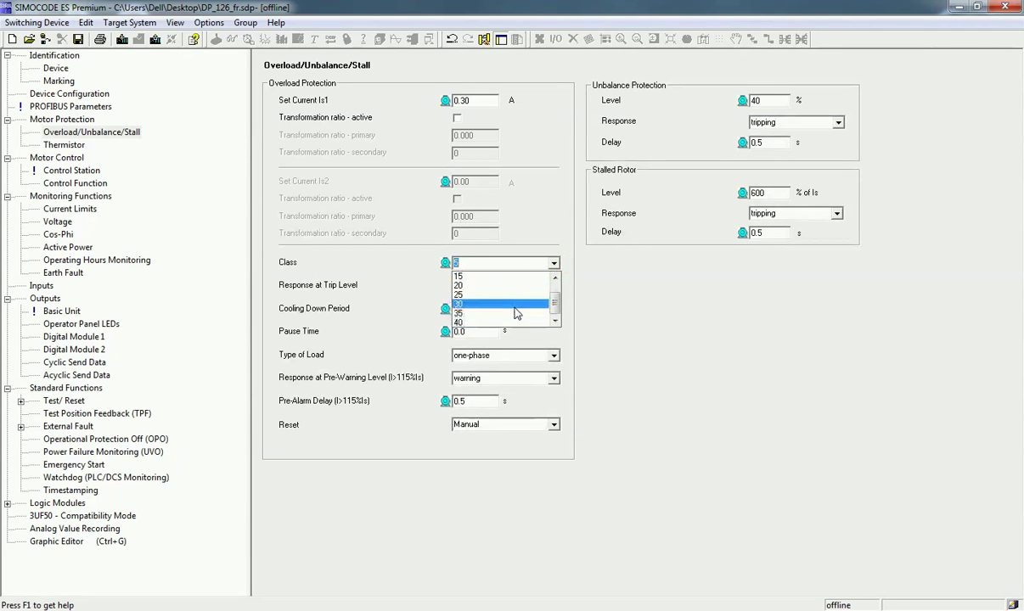
{"action": "left_click", "coordinate": [544, 286]}
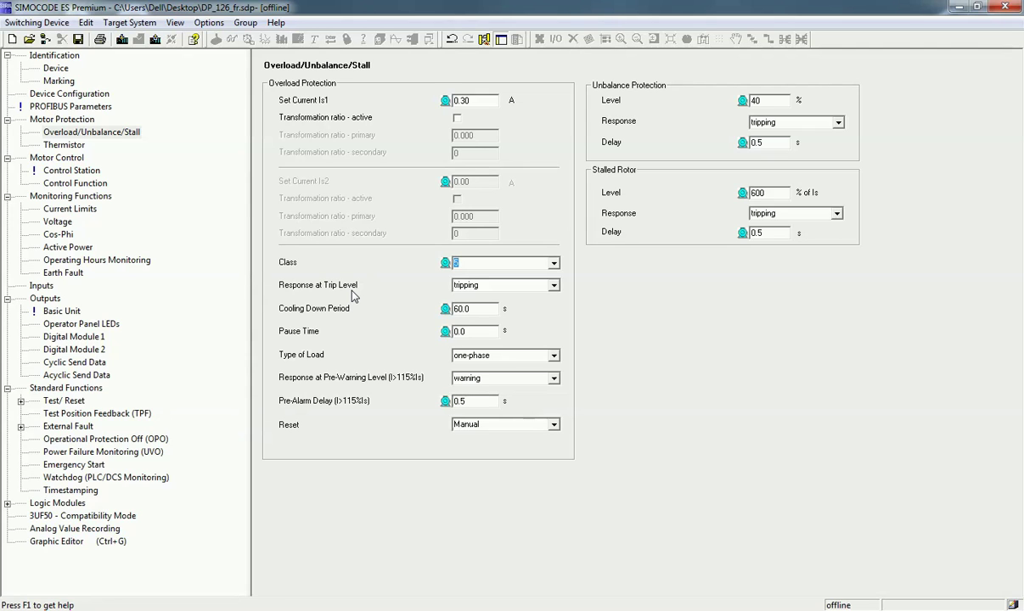
Examine the overload response options at trip level and the permitted ranges of the cooling down period and pause time.
{"action": "left_click", "coordinate": [552, 285]}
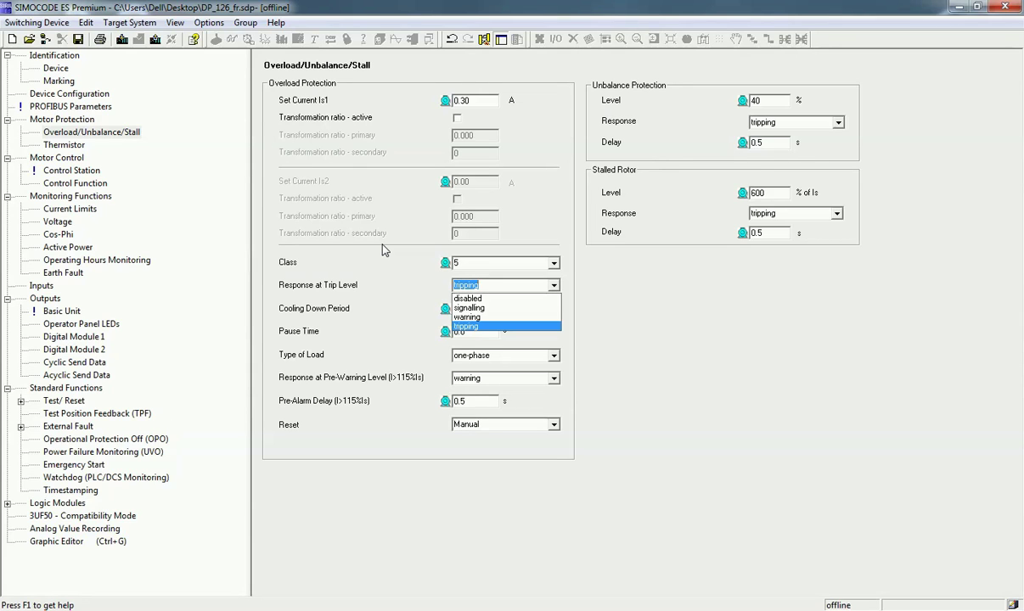
{"action": "left_click", "coordinate": [422, 299]}
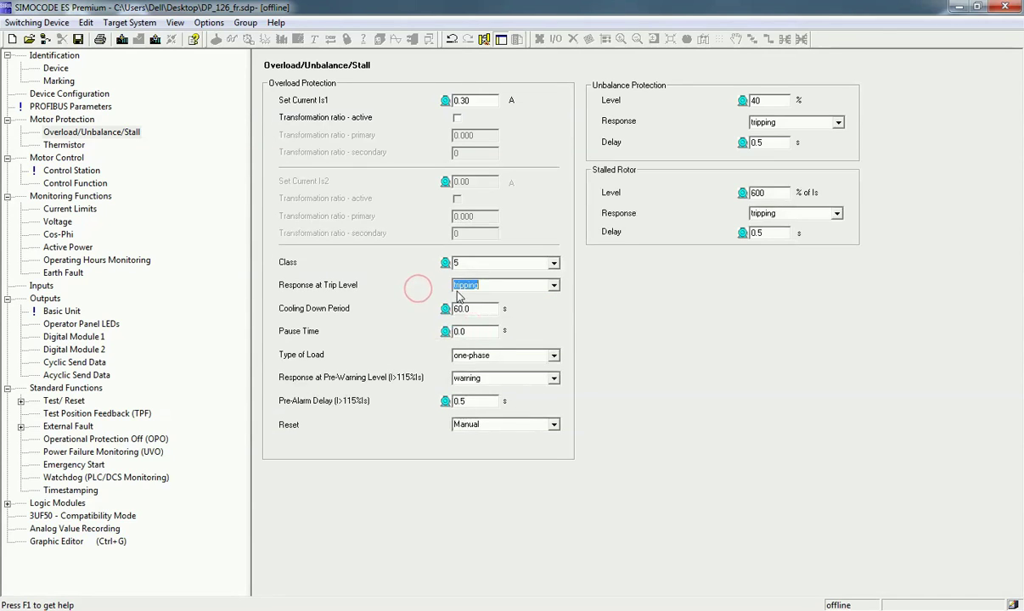
{"action": "left_click", "coordinate": [553, 286]}
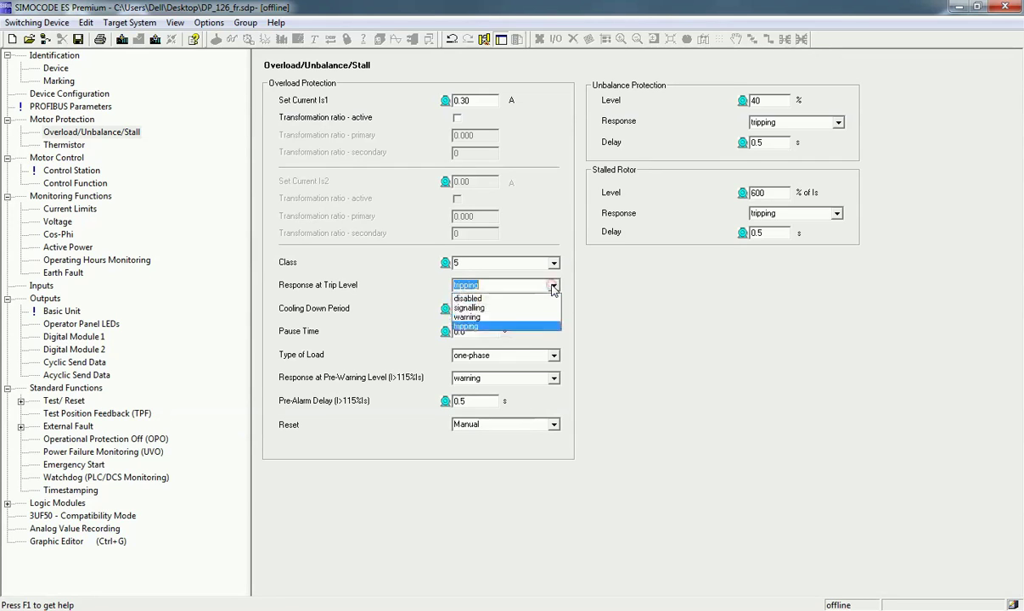
{"action": "left_click", "coordinate": [374, 311]}
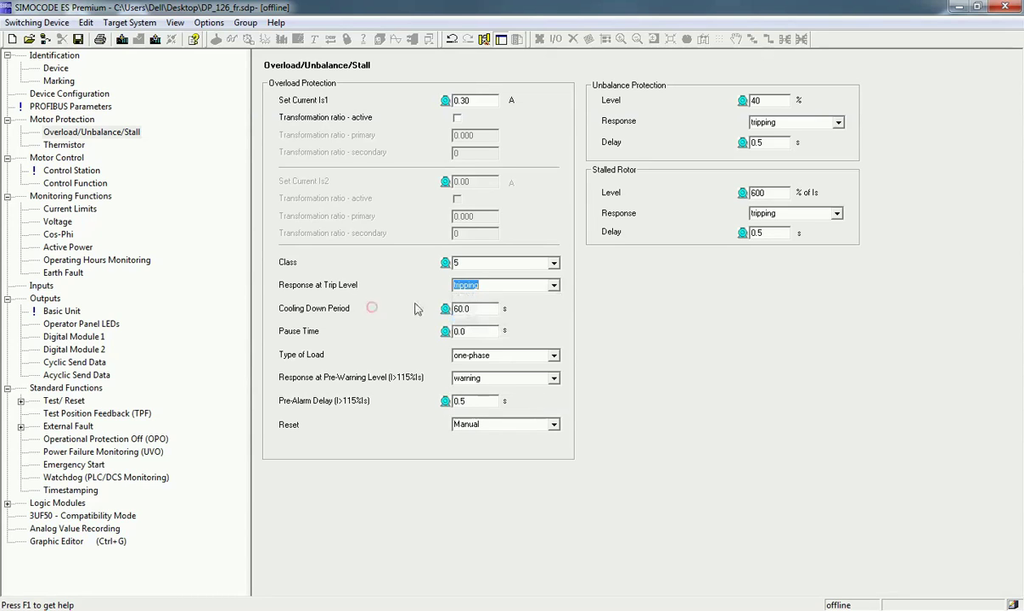
{"action": "left_click", "coordinate": [554, 285]}
{"action": "left_click", "coordinate": [584, 342]}
{"action": "mouse_move", "coordinate": [500, 317]}
{"action": "mouse_move", "coordinate": [457, 331]}
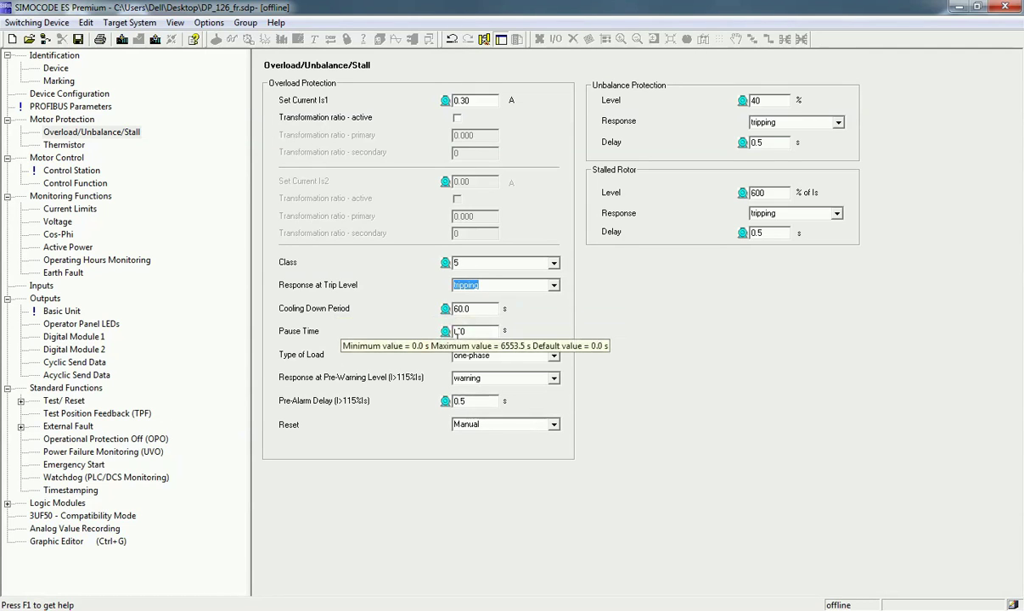
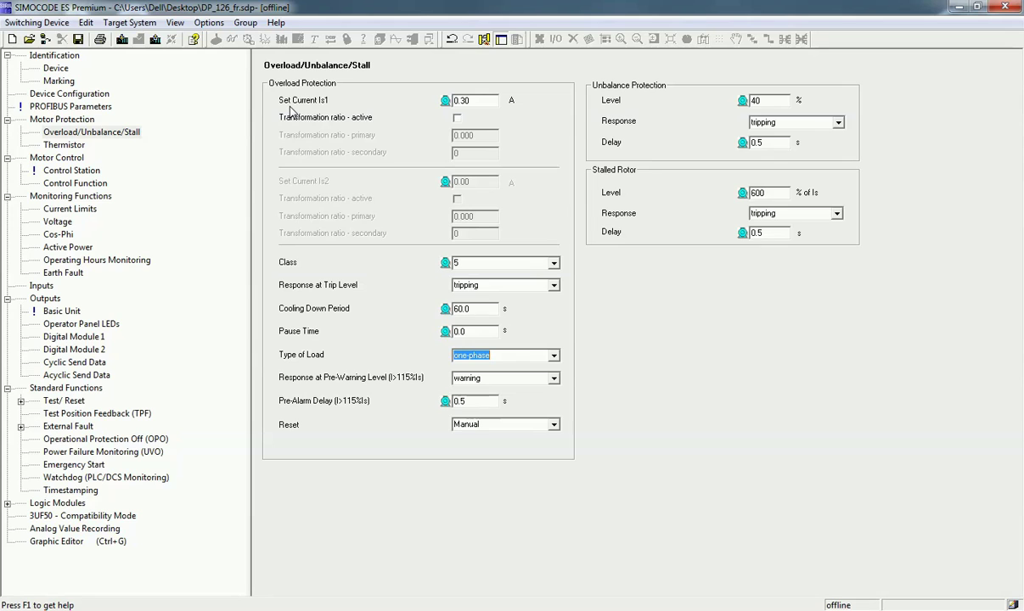
Select warning as the overload response at the pre-warning level (I>115%Is).
{"action": "left_click", "coordinate": [552, 379]}
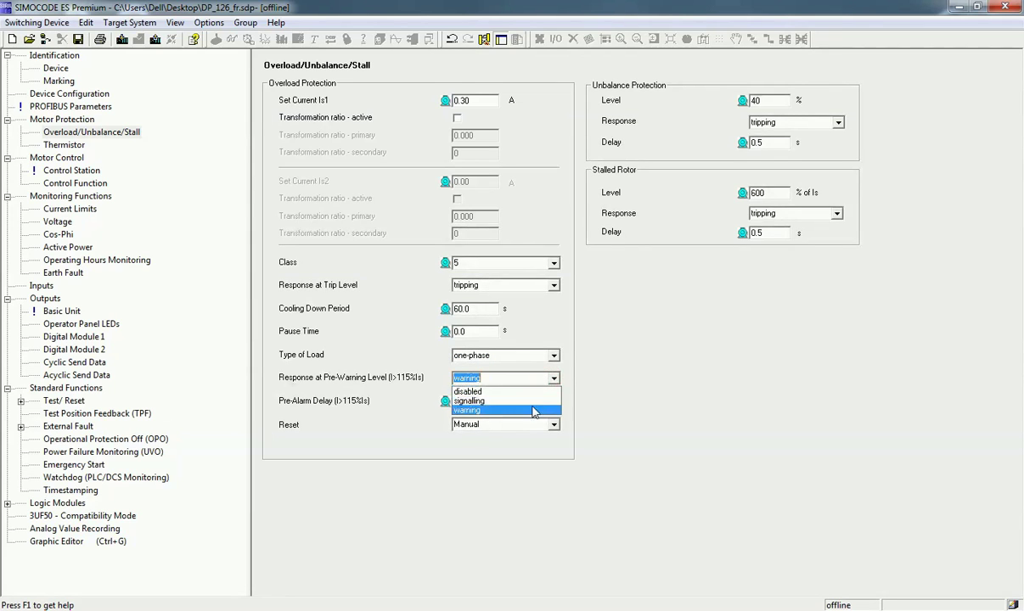
{"action": "left_click", "coordinate": [485, 410]}
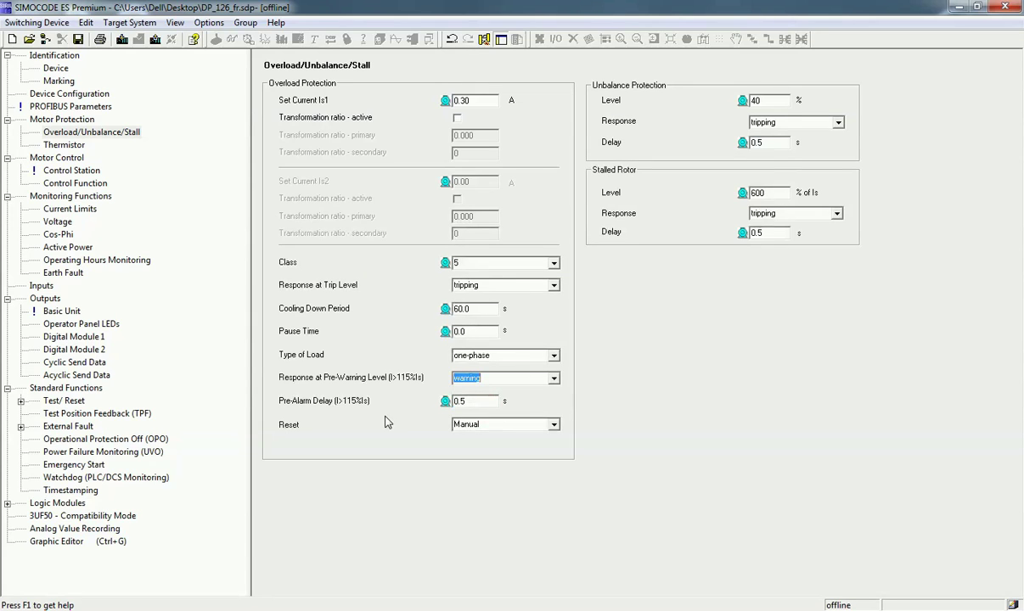
{"action": "left_click", "coordinate": [527, 378]}
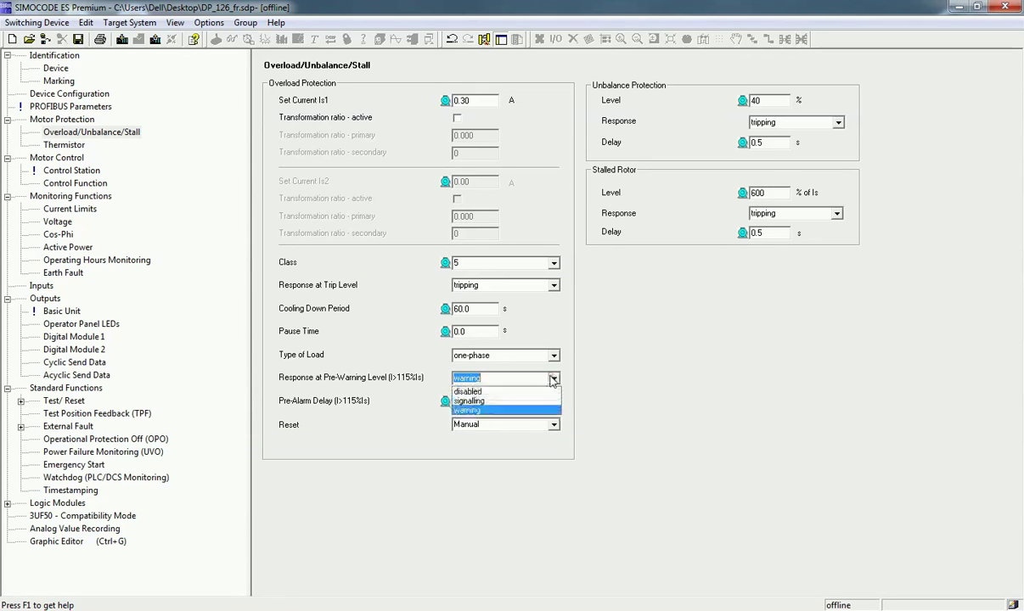
{"action": "left_click", "coordinate": [473, 410]}
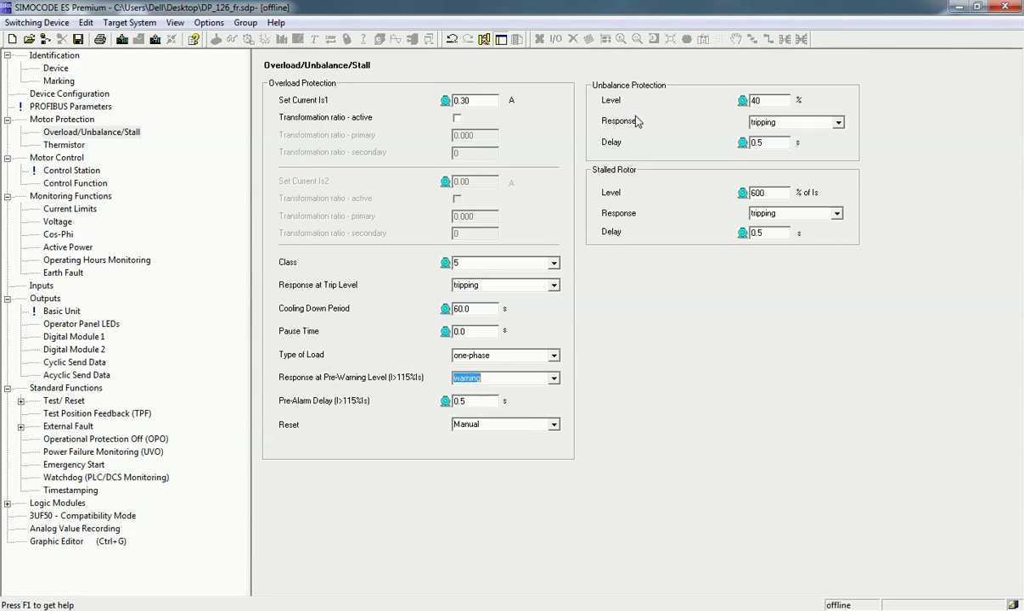
Check the permitted range of the unbalance protection level.
{"action": "left_click", "coordinate": [785, 102]}
{"action": "mouse_move", "coordinate": [769, 101]}
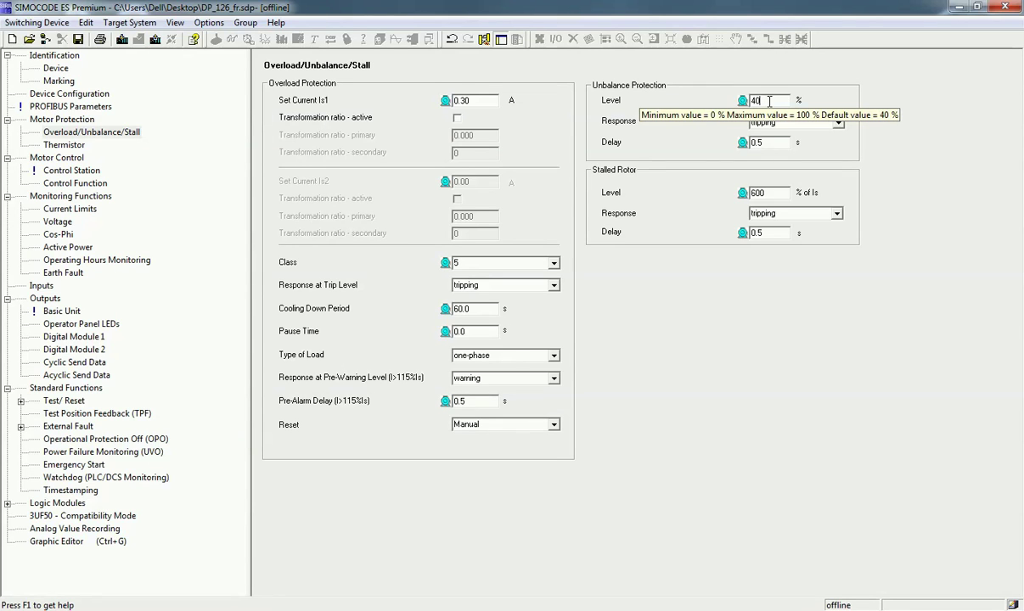
Select tripping as the unbalance protection response and check the permitted ranges of its delay and level.
{"action": "left_click", "coordinate": [701, 138]}
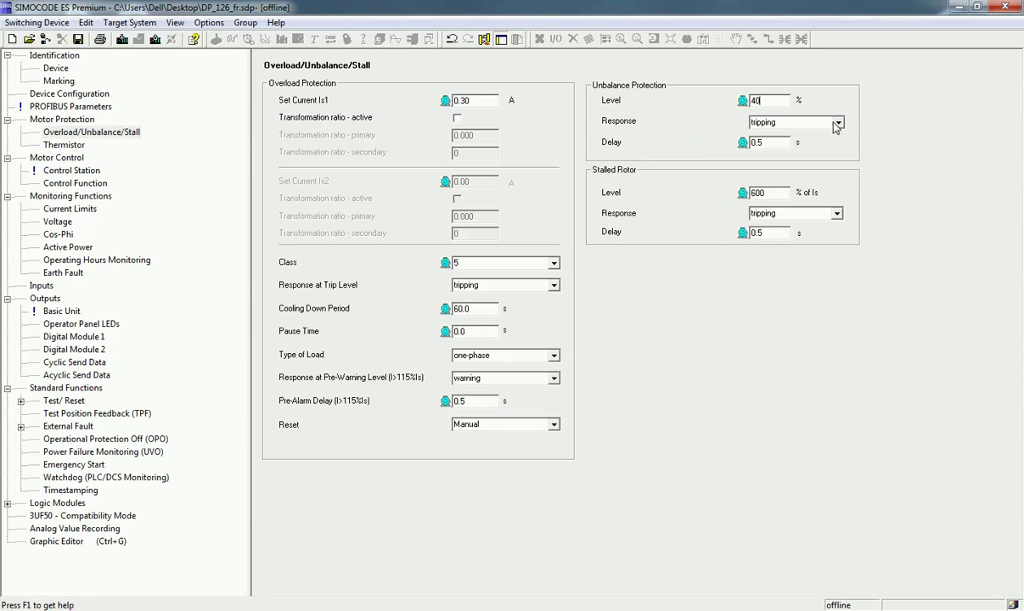
{"action": "left_click", "coordinate": [838, 123]}
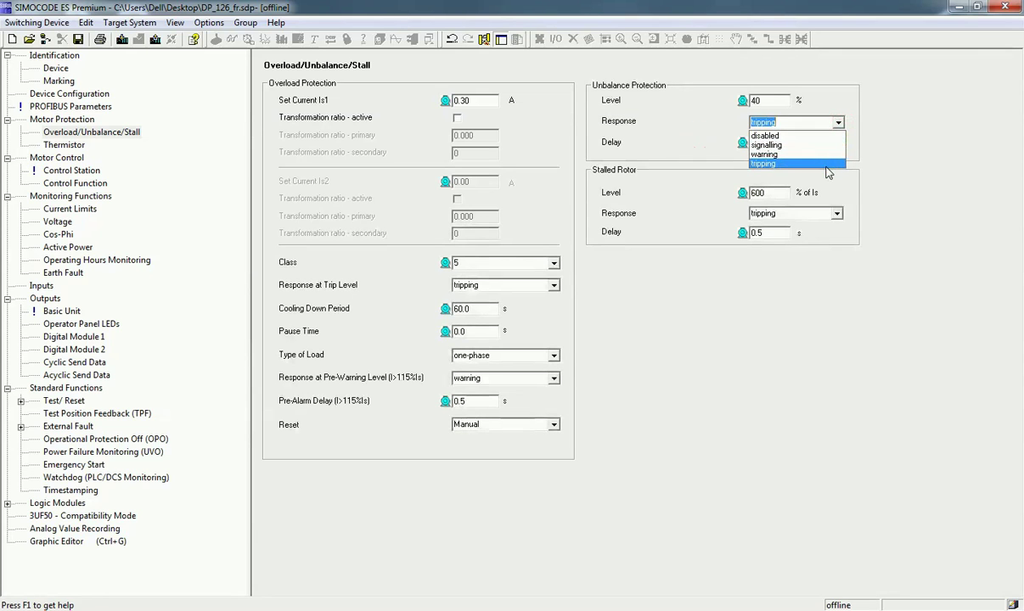
{"action": "left_click", "coordinate": [784, 163]}
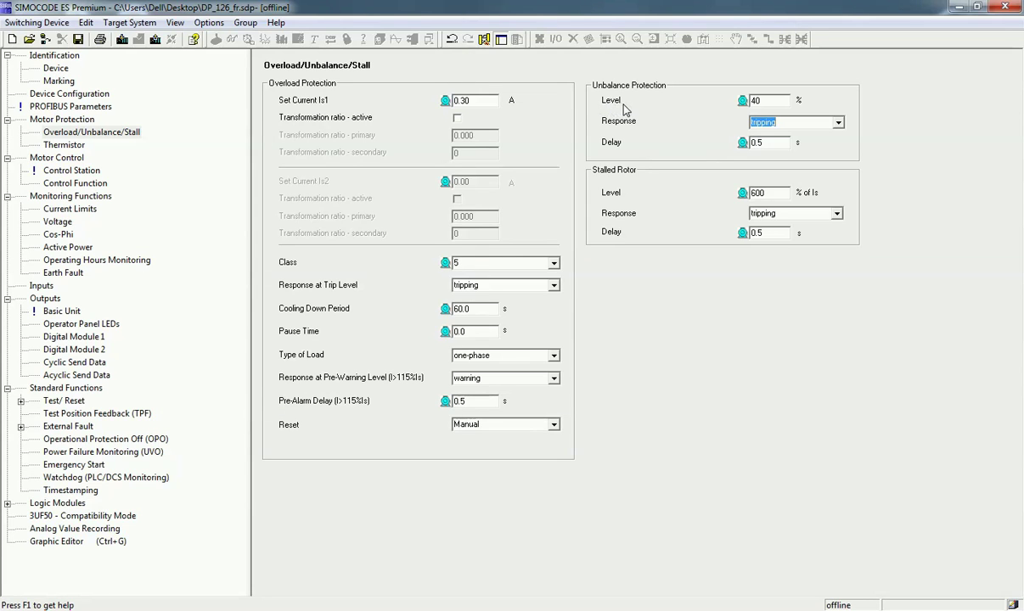
{"action": "mouse_move", "coordinate": [753, 150]}
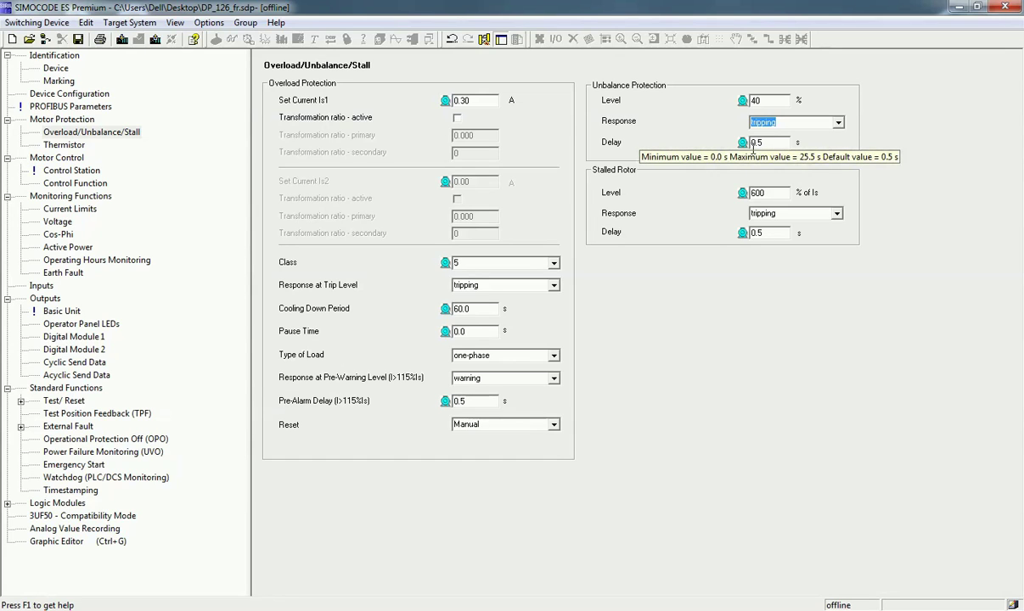
{"action": "mouse_move", "coordinate": [755, 108]}
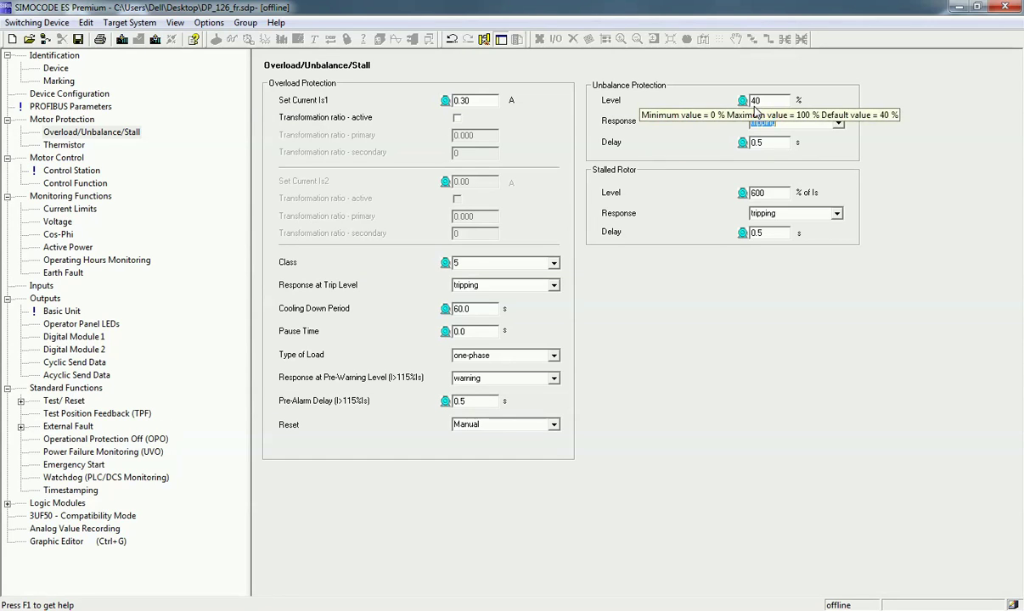
{"action": "left_click", "coordinate": [700, 126]}
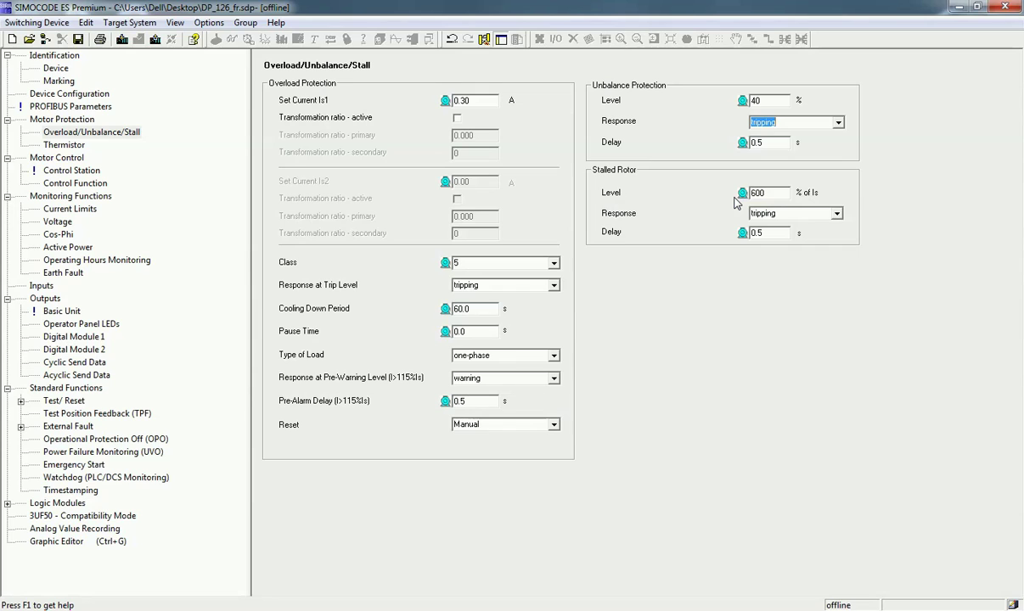
Check the permitted ranges of the stalled rotor level and delay, and select tripping as the stalled rotor response.
{"action": "mouse_move", "coordinate": [762, 196]}
{"action": "mouse_move", "coordinate": [756, 239]}
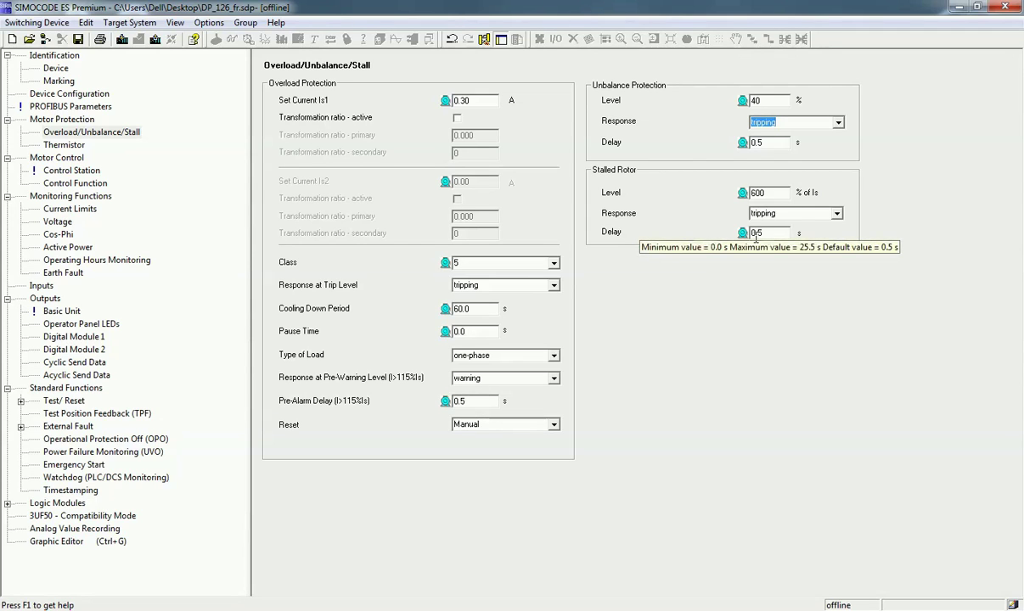
{"action": "left_click", "coordinate": [837, 221]}
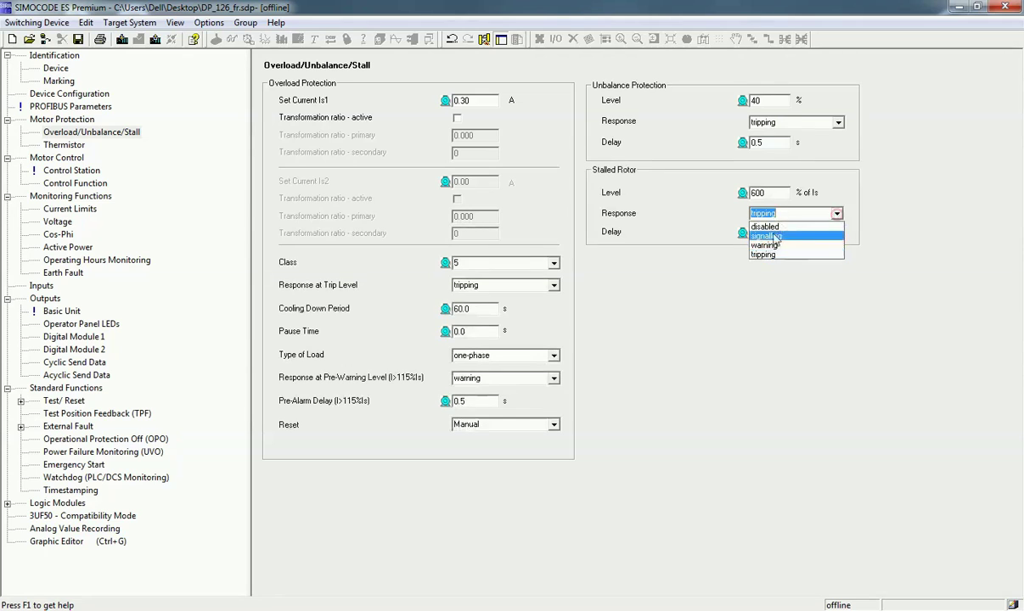
{"action": "left_click", "coordinate": [770, 259]}
Set both the stalled rotor delay and the unbalance protection delay to 1.0 s.
{"action": "double_click", "coordinate": [769, 232]}
{"action": "key", "text": "BackSpace"}
{"action": "type", "text": "1"}
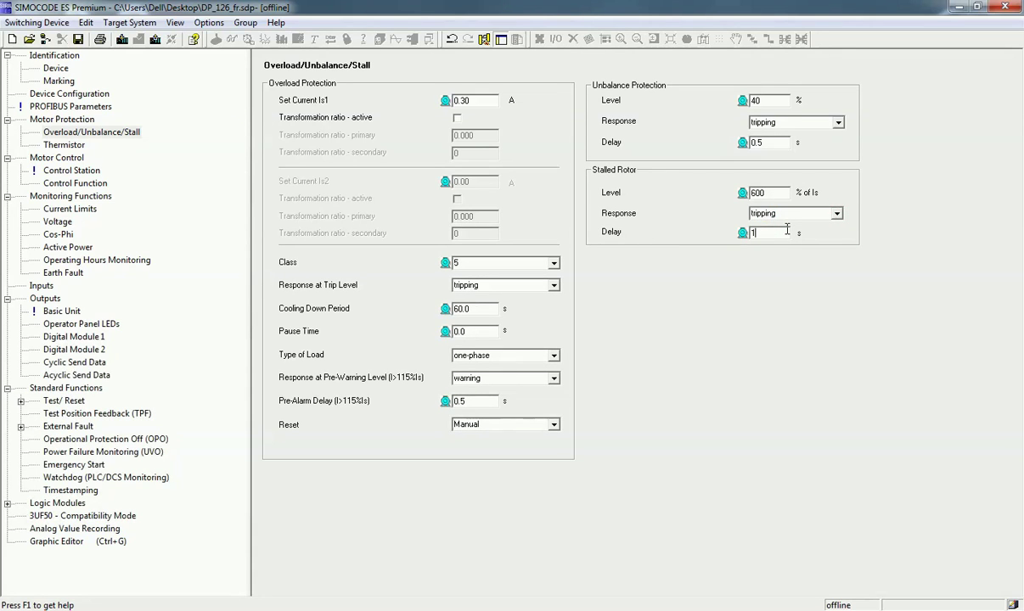
{"action": "double_click", "coordinate": [780, 143]}
{"action": "key", "text": "BackSpace"}
{"action": "left_click", "coordinate": [747, 164]}
{"action": "left_click", "coordinate": [86, 134]}
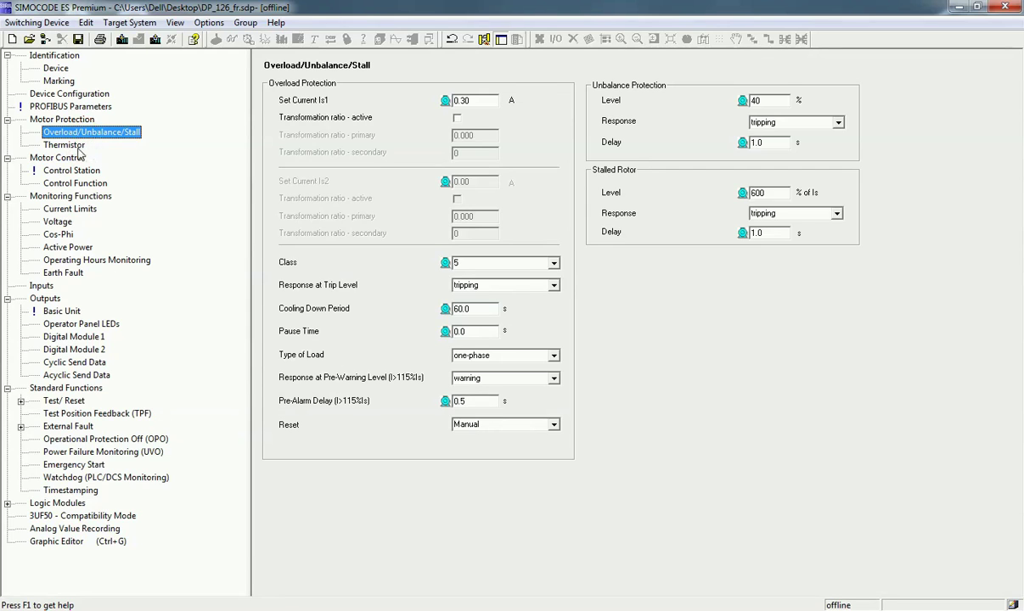
In the thermistor settings, select tripping as the response at trip level and warning as the response at sensor fault.
{"action": "left_click", "coordinate": [75, 145]}
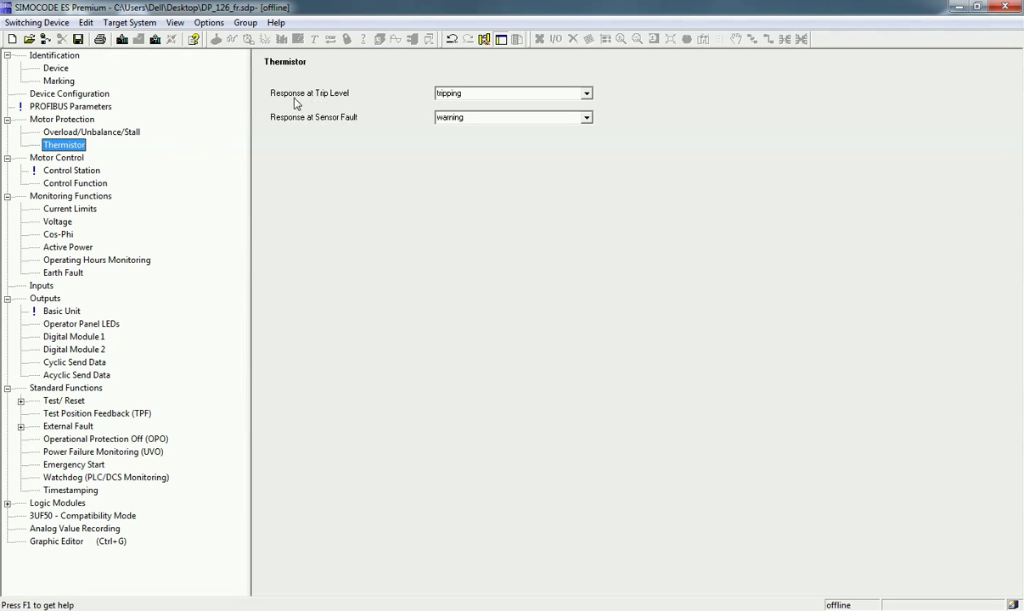
{"action": "left_click", "coordinate": [586, 93]}
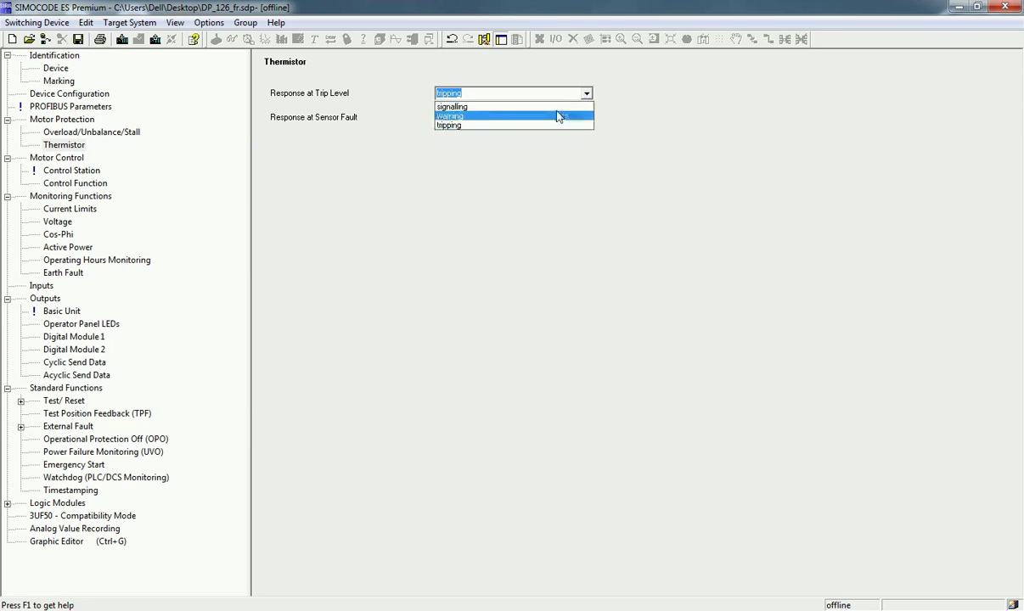
{"action": "left_click", "coordinate": [454, 127]}
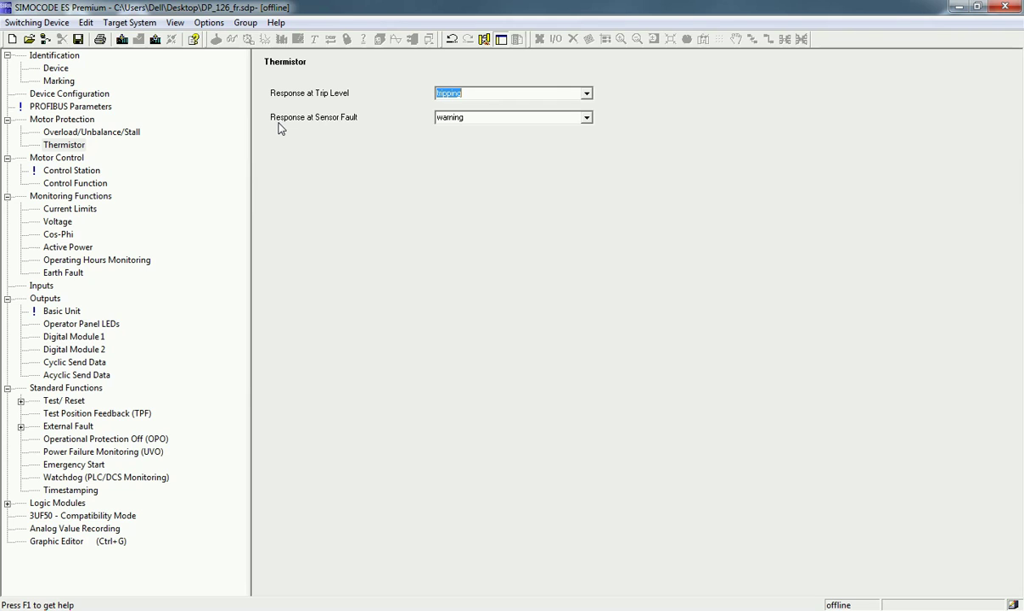
{"action": "left_click", "coordinate": [585, 119]}
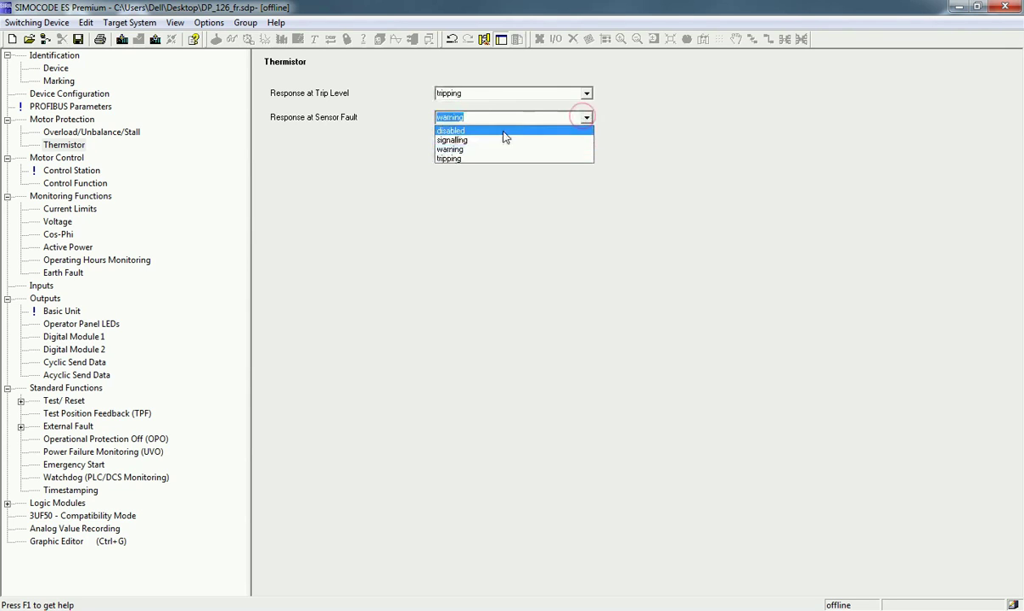
{"action": "left_click", "coordinate": [472, 152]}
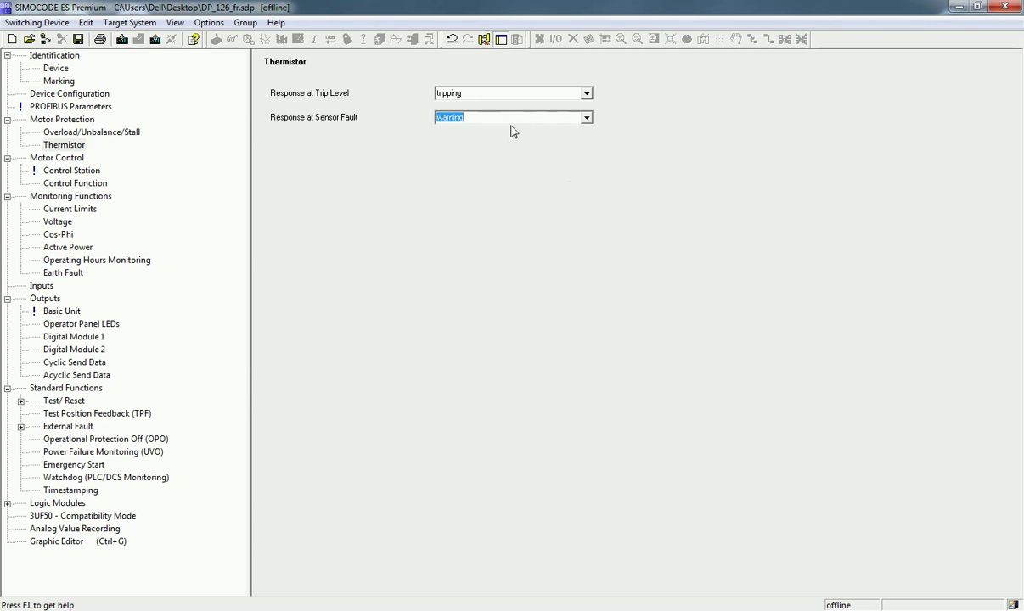
{"action": "left_click", "coordinate": [583, 122]}
{"action": "left_click", "coordinate": [454, 152]}
In the control station, enable the operator panel's On release for Local 2 and clear the PLC/DCS On and Off releases for Remote.
{"action": "left_click", "coordinate": [57, 158]}
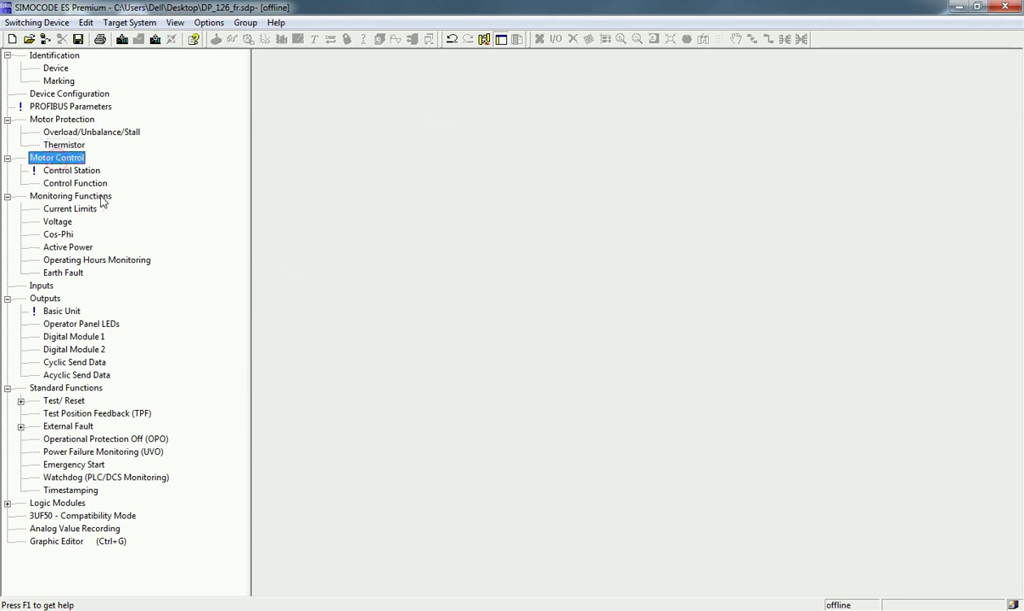
{"action": "key", "text": "Down"}
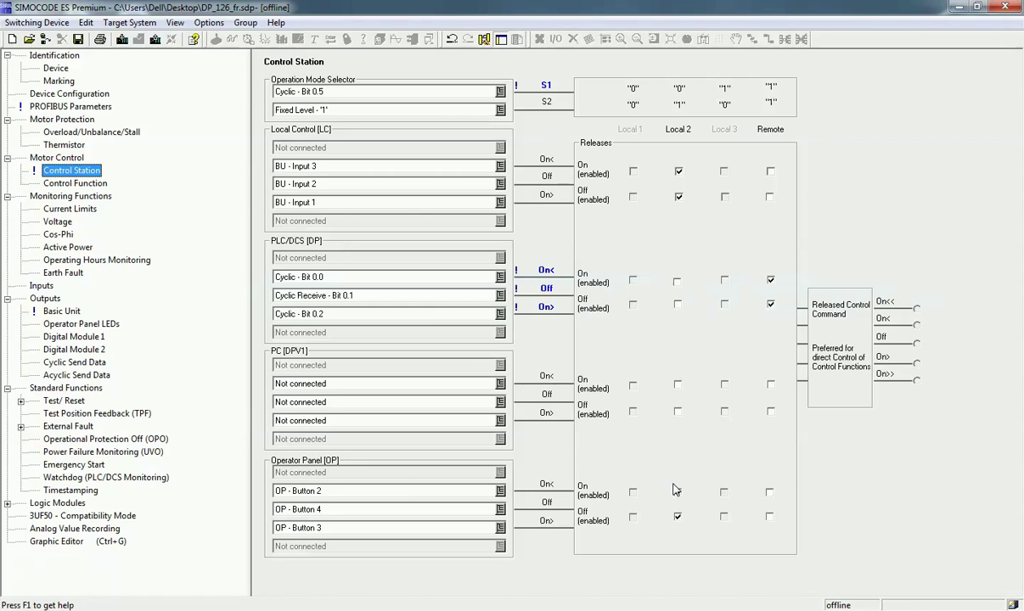
{"action": "left_click", "coordinate": [677, 516]}
{"action": "left_click", "coordinate": [772, 280]}
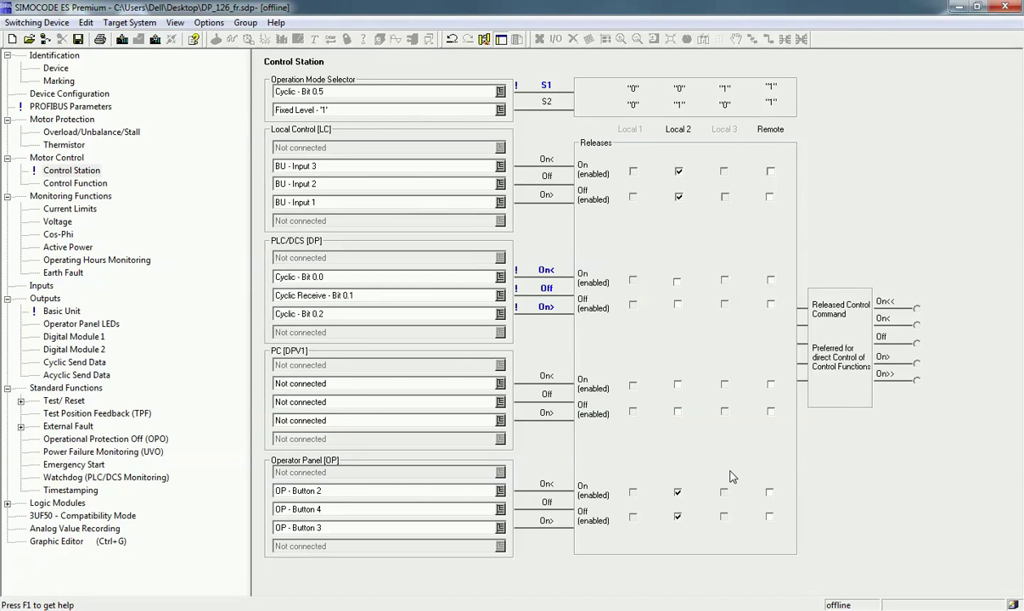
Browse the signal sources available for the local control On< command and select BU - Input 3.
{"action": "left_click", "coordinate": [500, 167]}
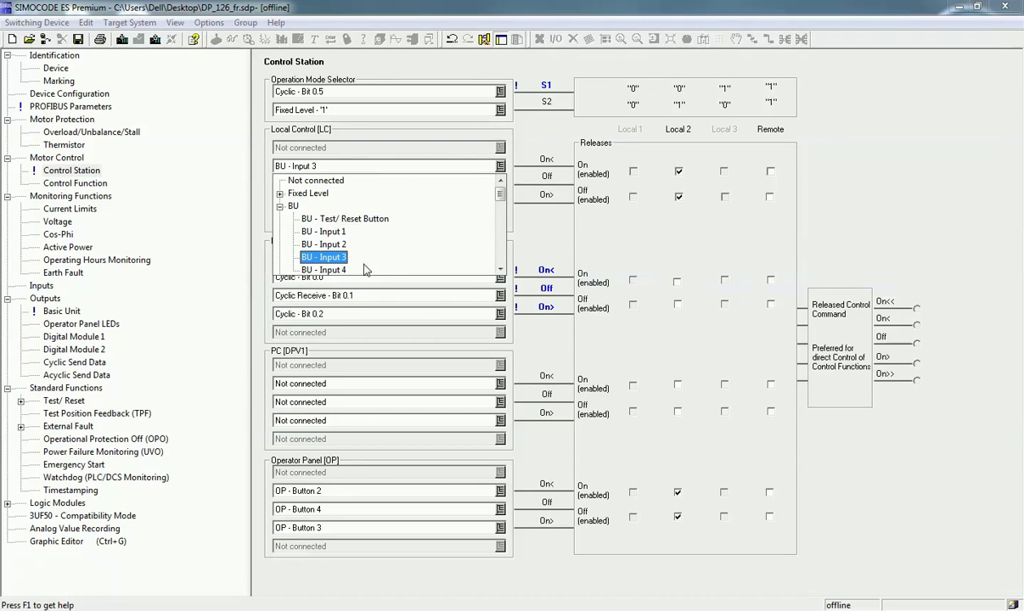
{"action": "scroll", "coordinate": [374, 259], "scroll_direction": "down", "scroll_amount": 1}
{"action": "scroll", "coordinate": [357, 255], "scroll_direction": "up", "scroll_amount": 1}
{"action": "scroll", "coordinate": [356, 262], "scroll_direction": "down", "scroll_amount": 1}
{"action": "scroll", "coordinate": [327, 226], "scroll_direction": "up", "scroll_amount": 1}
{"action": "scroll", "coordinate": [376, 244], "scroll_direction": "down", "scroll_amount": 1}
{"action": "scroll", "coordinate": [376, 244], "scroll_direction": "down", "scroll_amount": 4}
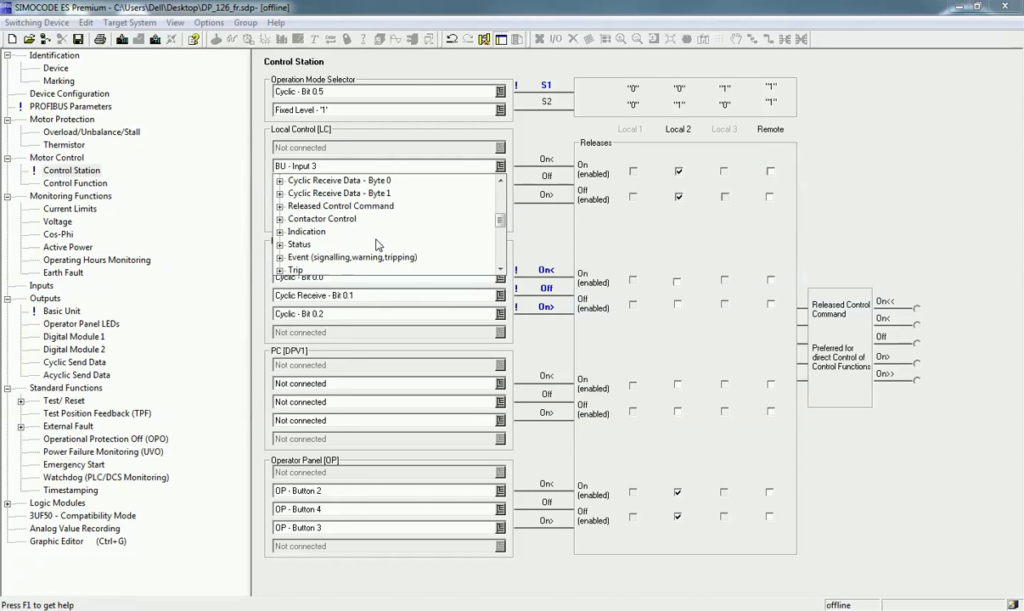
{"action": "scroll", "coordinate": [378, 245], "scroll_direction": "down", "scroll_amount": 1}
{"action": "scroll", "coordinate": [365, 237], "scroll_direction": "up", "scroll_amount": 6}
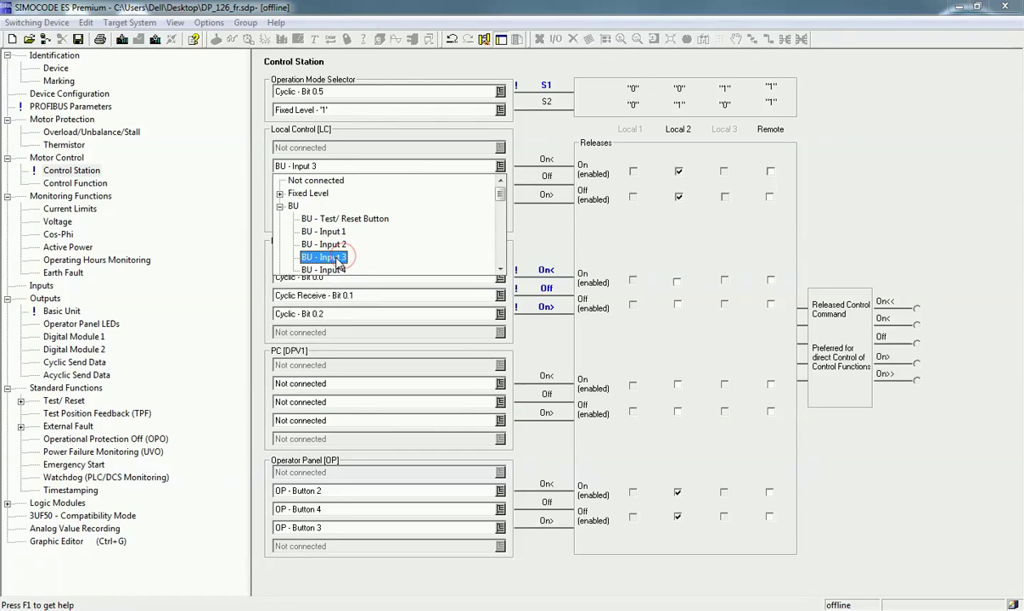
{"action": "left_click", "coordinate": [343, 258]}
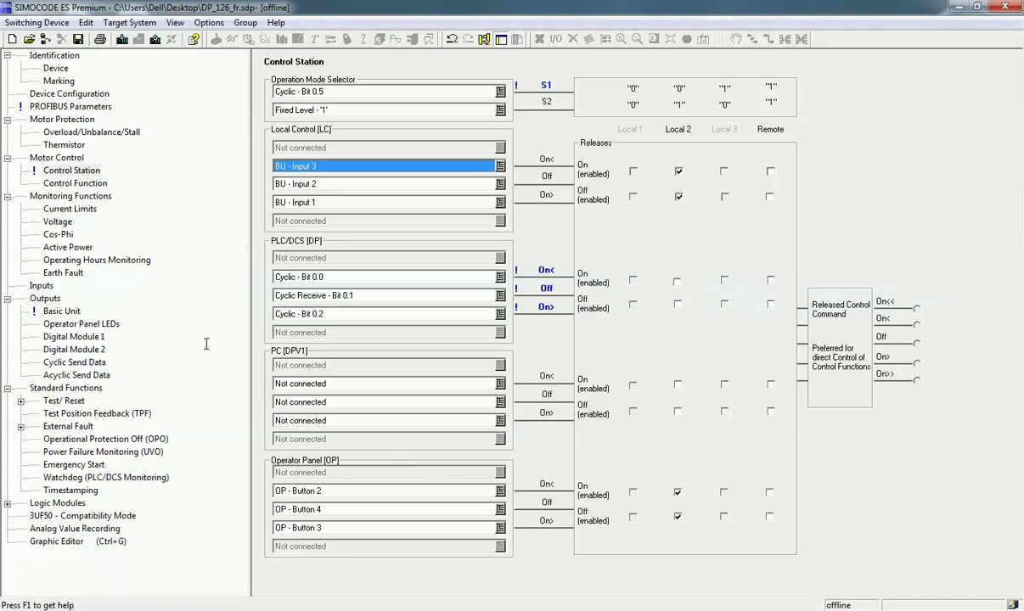
In the control function settings, dismiss the Windows color scheme prompt and select Motor as the type of consumer load.
{"action": "left_click", "coordinate": [90, 185]}
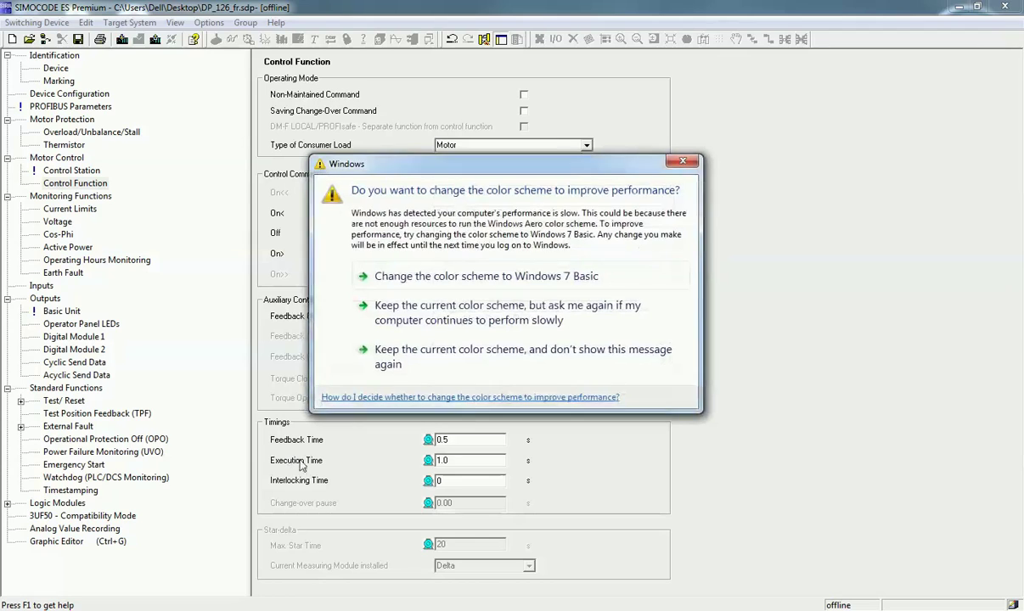
{"action": "left_click", "coordinate": [682, 166]}
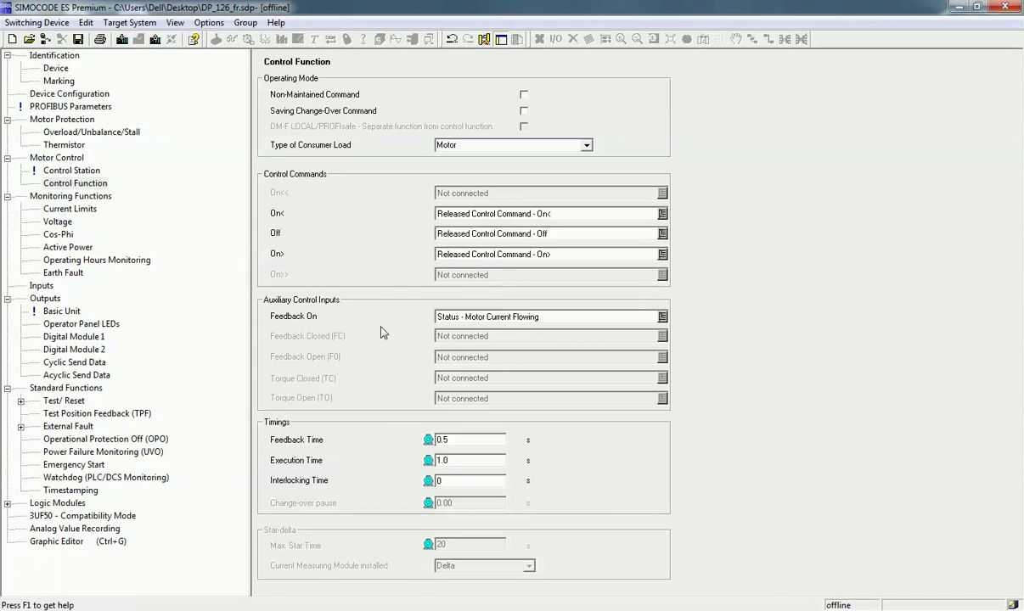
{"action": "left_click", "coordinate": [586, 146]}
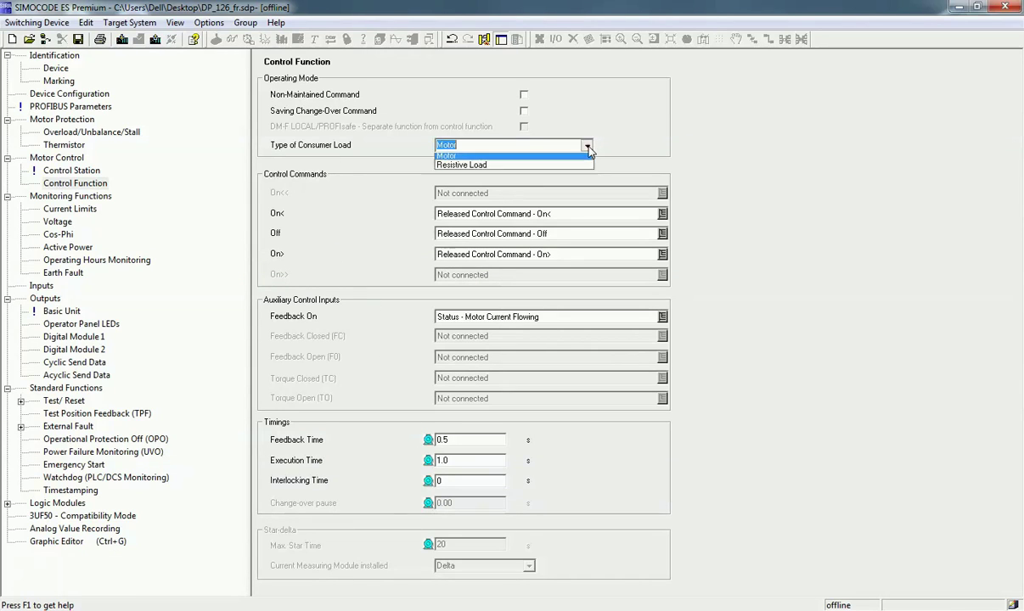
{"action": "left_click", "coordinate": [448, 158]}
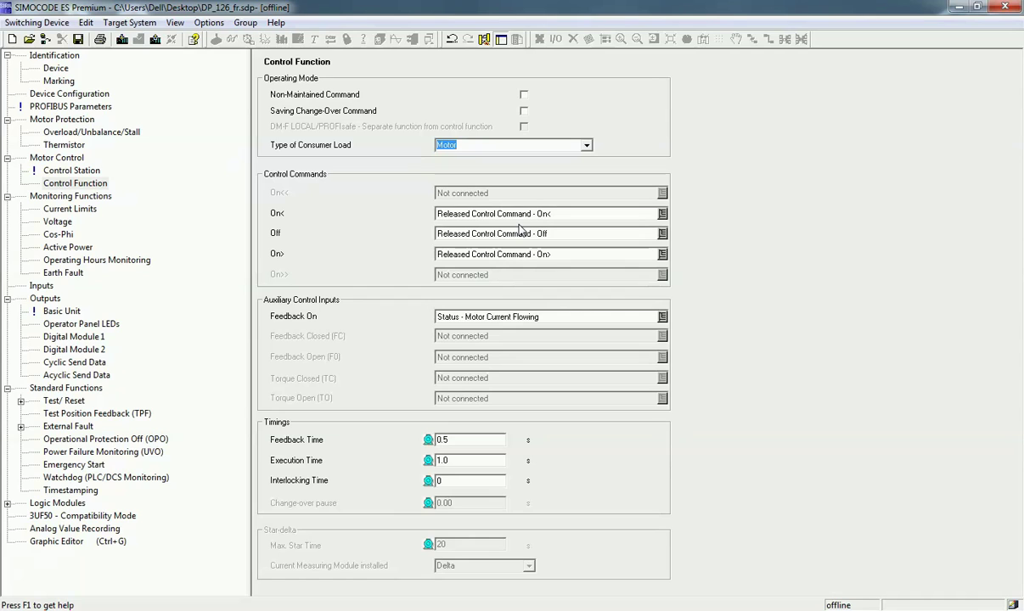
In the current limits, set the upper limit's trip level to 60 % of Is with tripping as the response.
{"action": "left_click", "coordinate": [75, 198]}
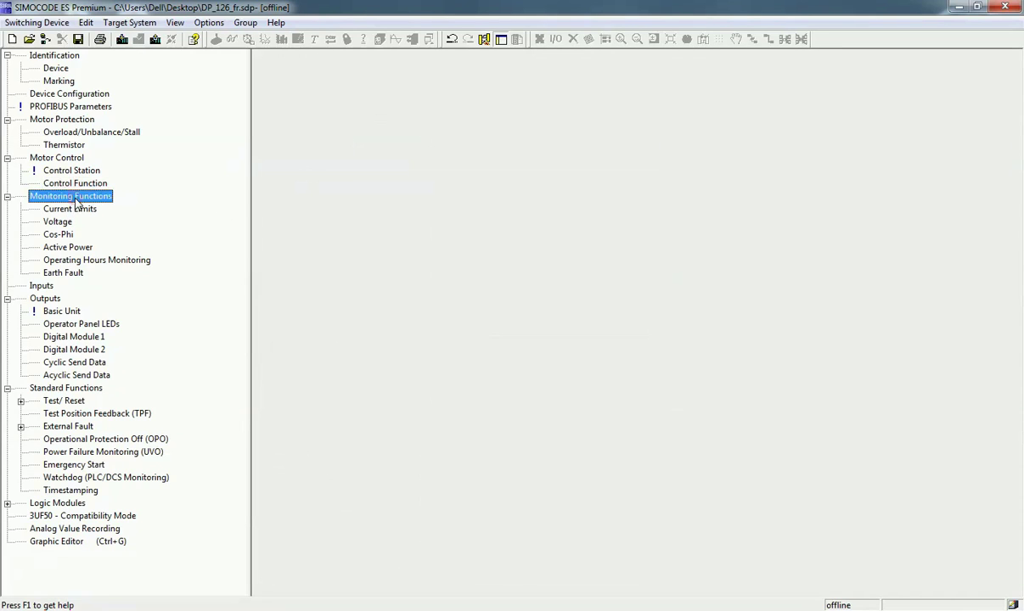
{"action": "left_click", "coordinate": [75, 209]}
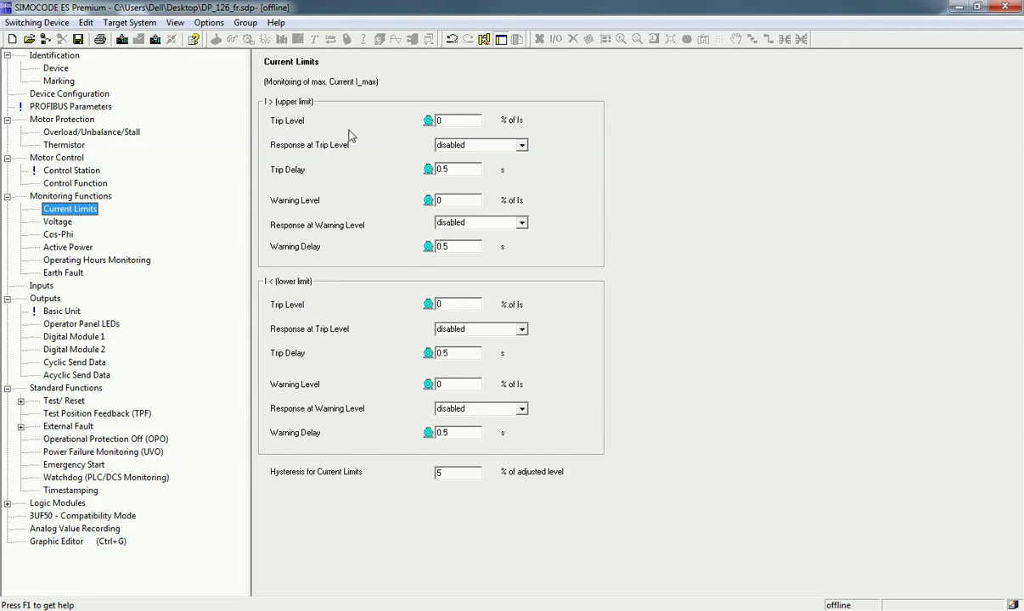
{"action": "left_click", "coordinate": [462, 120]}
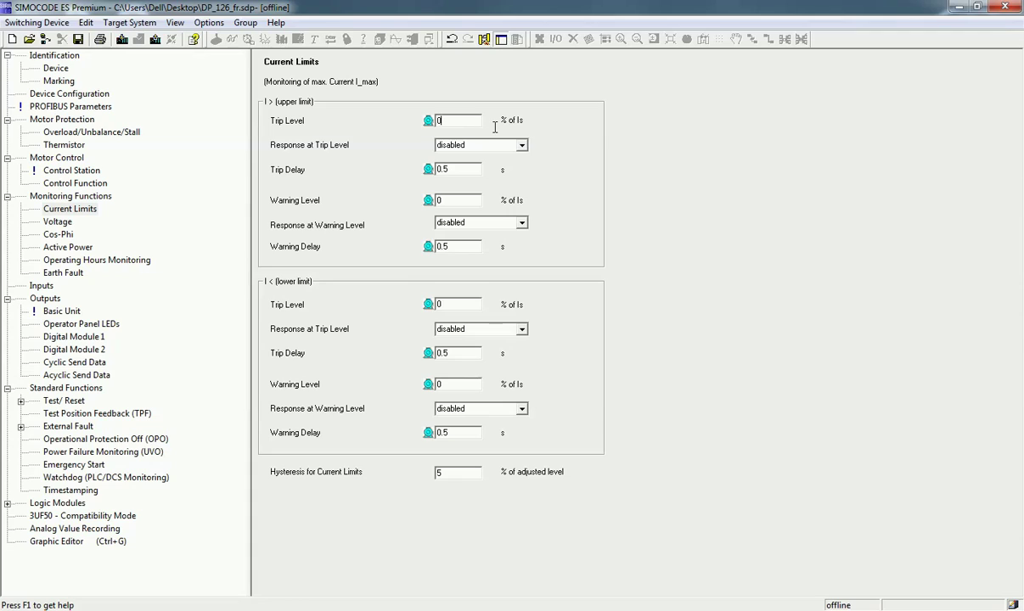
{"action": "key", "text": "BackSpace"}
{"action": "left_click", "coordinate": [350, 134]}
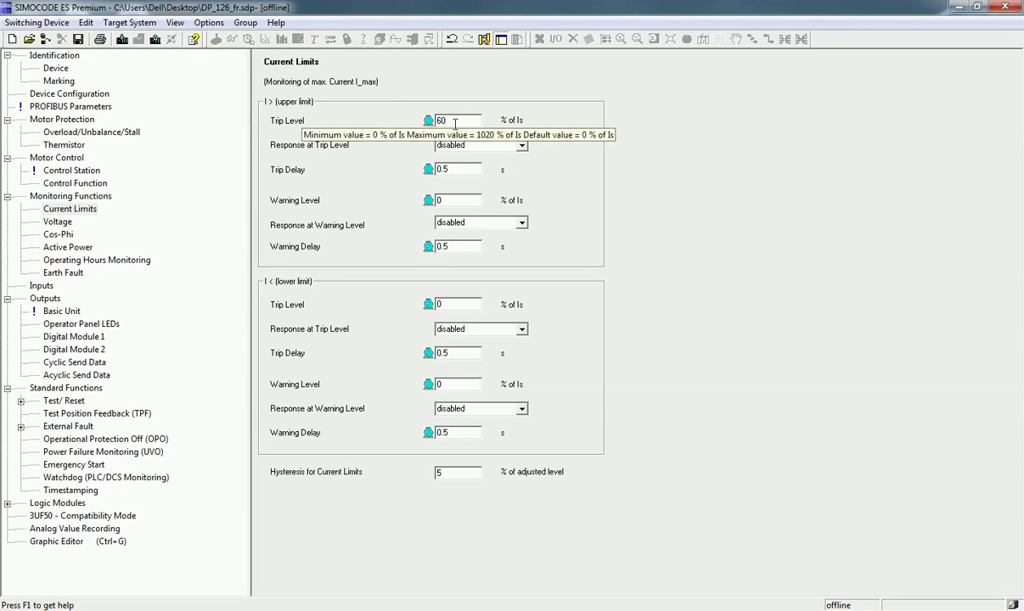
{"action": "left_click", "coordinate": [523, 146]}
{"action": "left_click", "coordinate": [465, 177]}
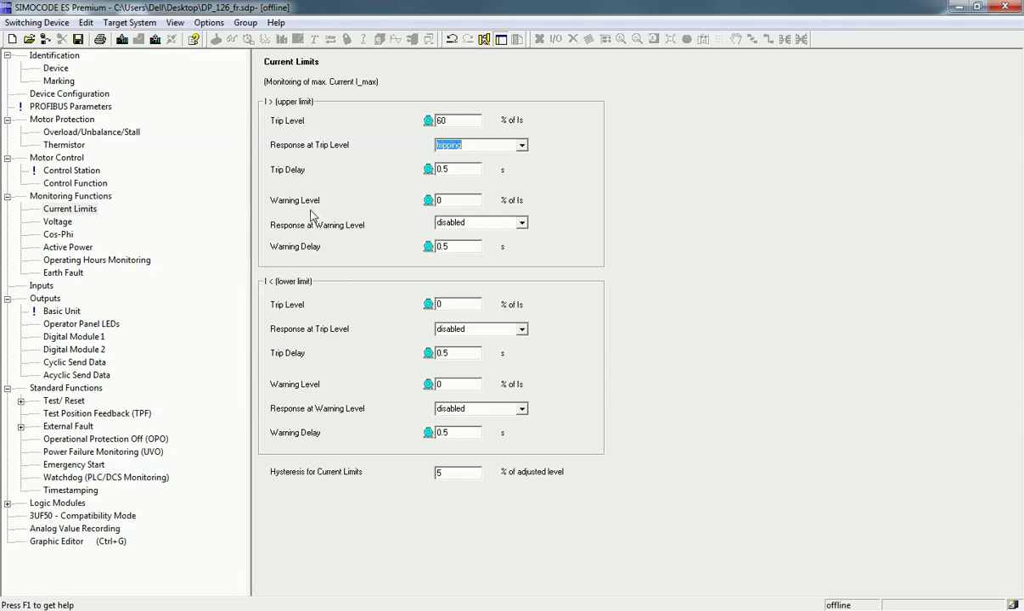
Set the upper current limit's warning level to 52 % of Is with warning as the response.
{"action": "left_click", "coordinate": [450, 201]}
{"action": "key", "text": "BackSpace"}
{"action": "left_click", "coordinate": [339, 204]}
{"action": "left_click", "coordinate": [524, 223]}
{"action": "left_click", "coordinate": [469, 260]}
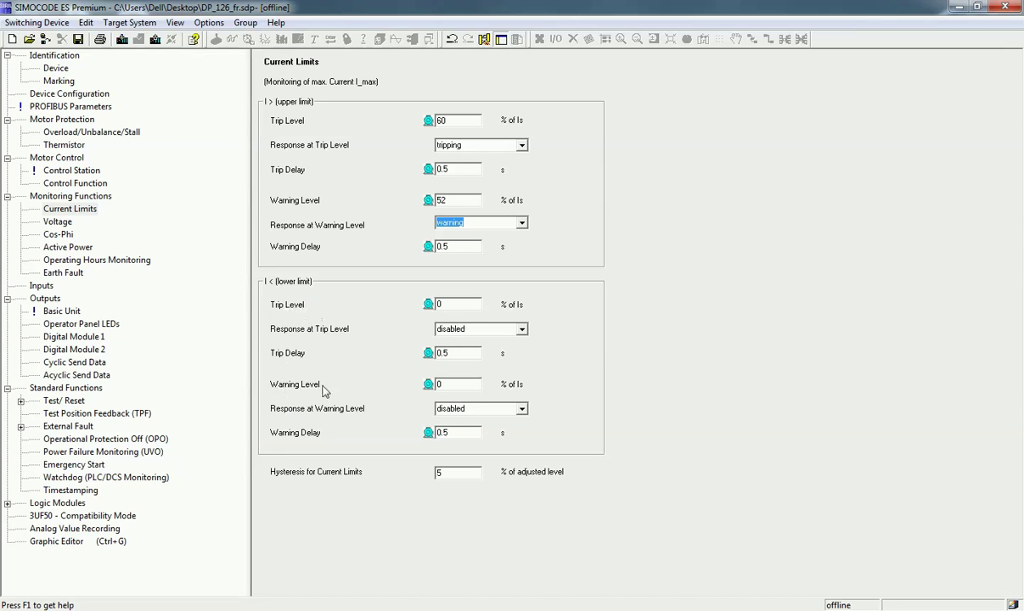
In the voltage monitoring settings, set the lower limit's trip level to 352 V.
{"action": "left_click", "coordinate": [61, 223]}
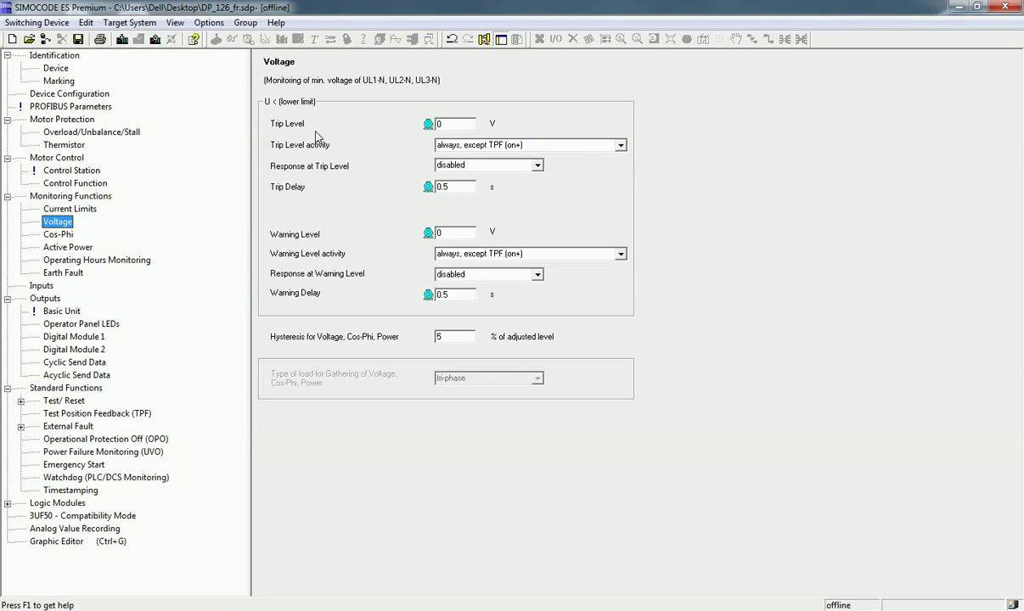
{"action": "left_click", "coordinate": [456, 125]}
{"action": "key", "text": "BackSpace"}
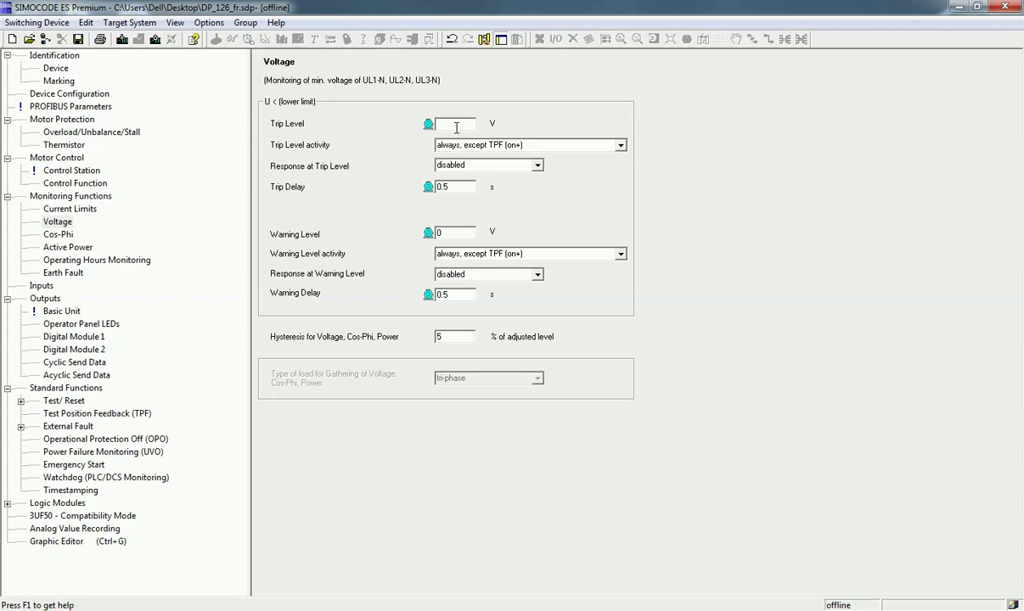
{"action": "type", "text": "350"}
{"action": "key", "text": "Tab"}
Set the voltage trip level activity to always (on) and the response at trip level to tripping.
{"action": "left_click", "coordinate": [620, 146]}
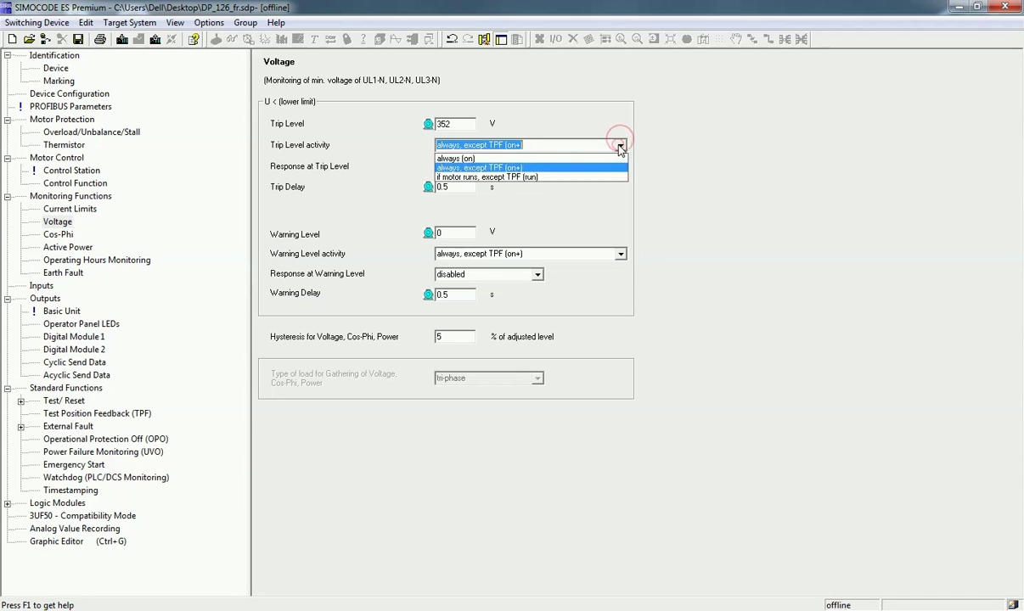
{"action": "left_click", "coordinate": [455, 158]}
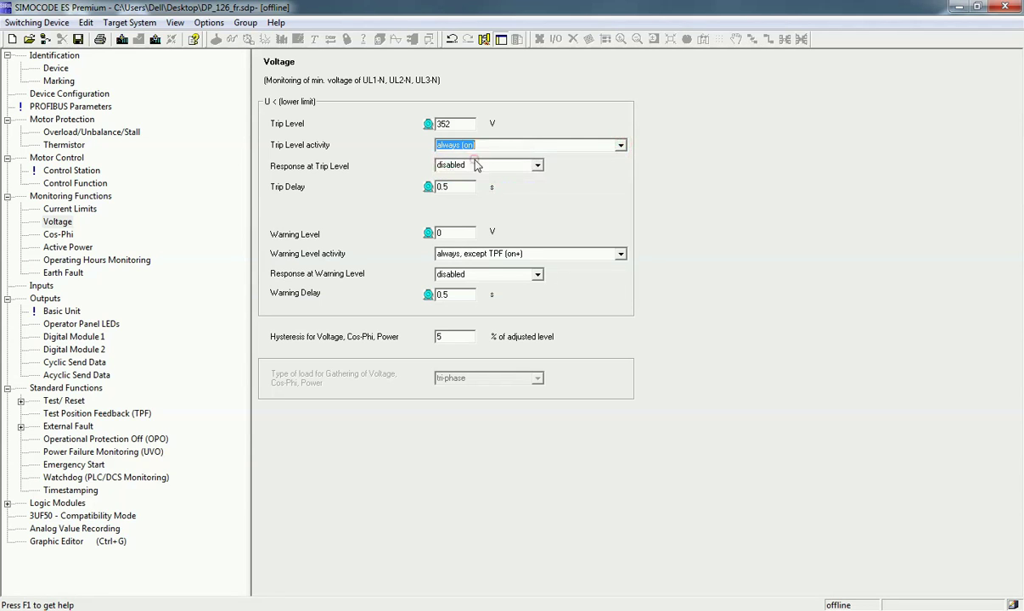
{"action": "left_click", "coordinate": [538, 167]}
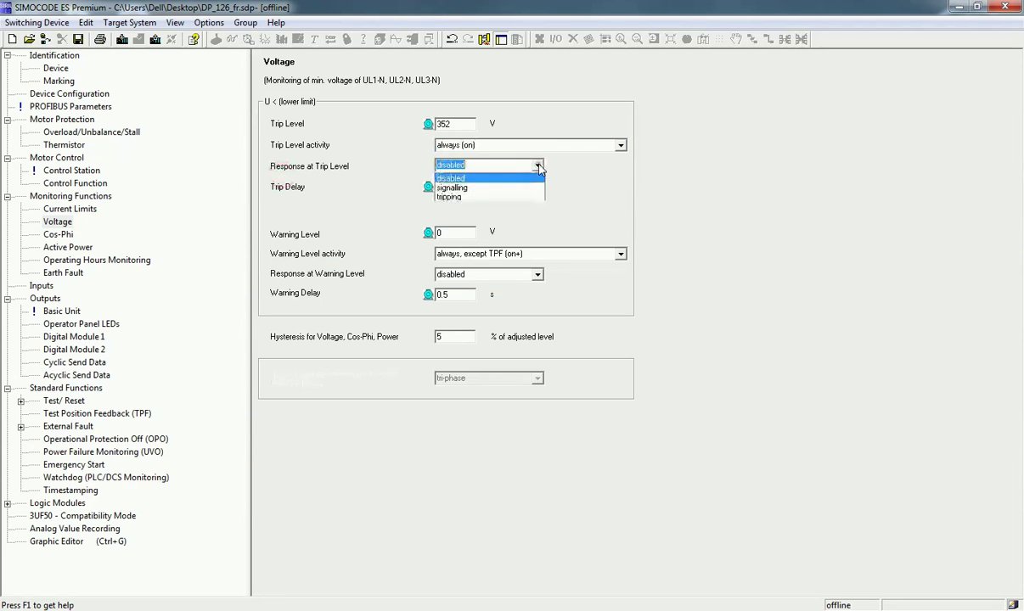
{"action": "left_click", "coordinate": [451, 197]}
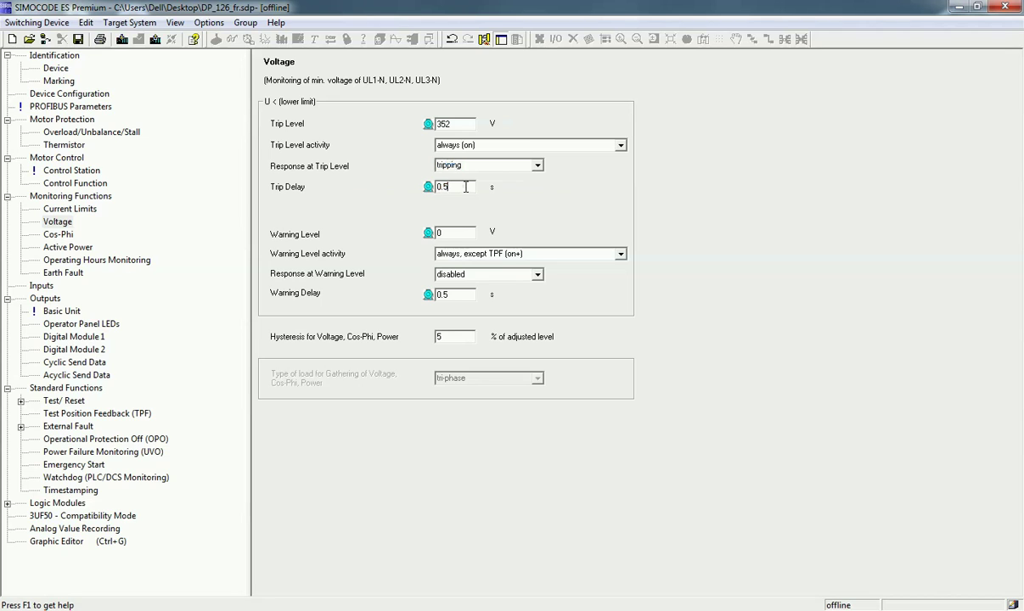
{"action": "double_click", "coordinate": [466, 187]}
{"action": "key", "text": "BackSpace"}
In the operating hours monitoring settings, set the motor operating hours level to 10 h with warning as the response.
{"action": "left_click", "coordinate": [60, 236]}
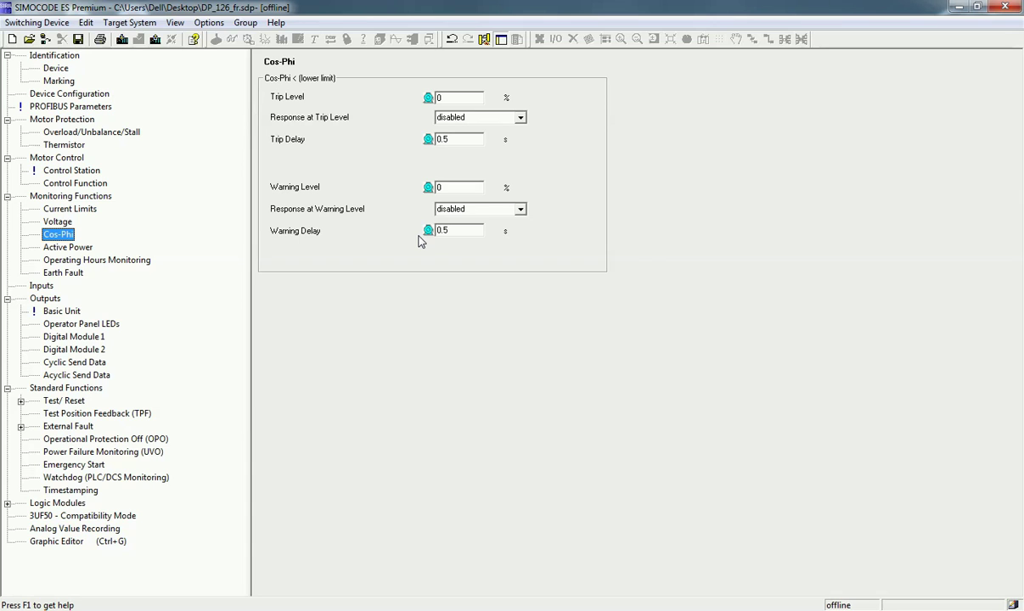
{"action": "left_click", "coordinate": [72, 247]}
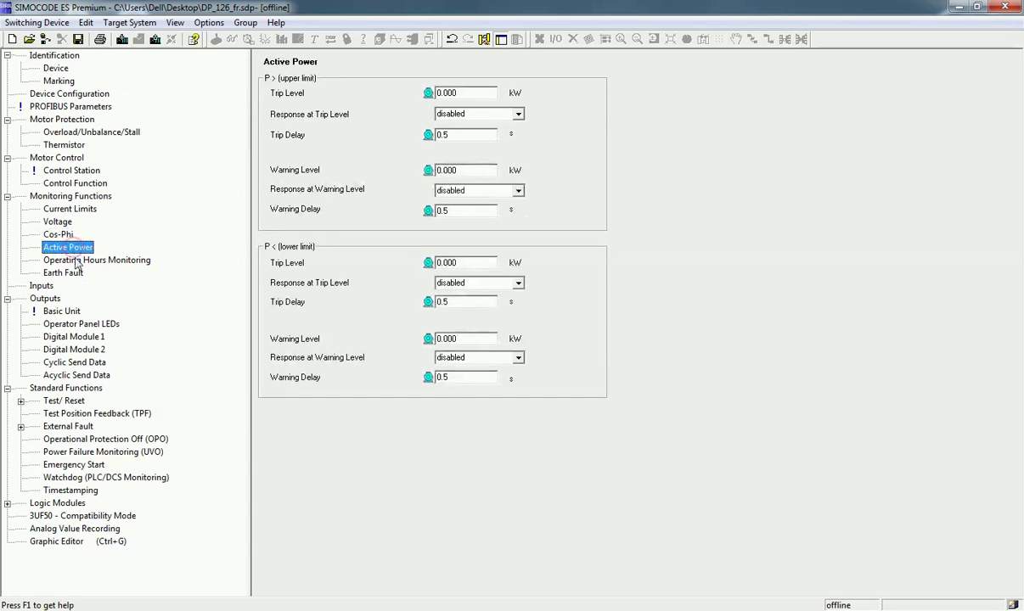
{"action": "left_click", "coordinate": [85, 261]}
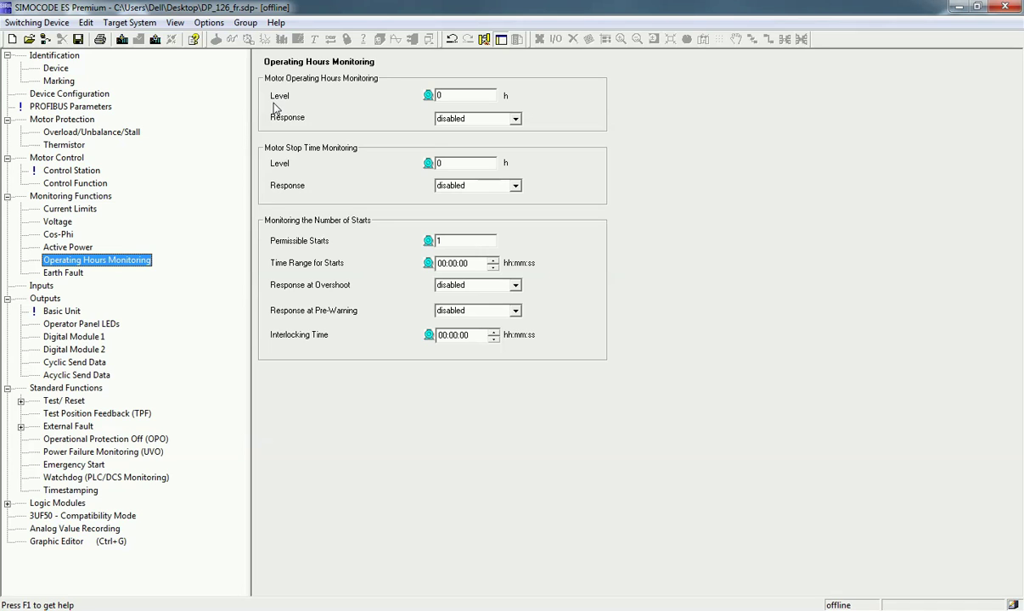
{"action": "left_click", "coordinate": [450, 96]}
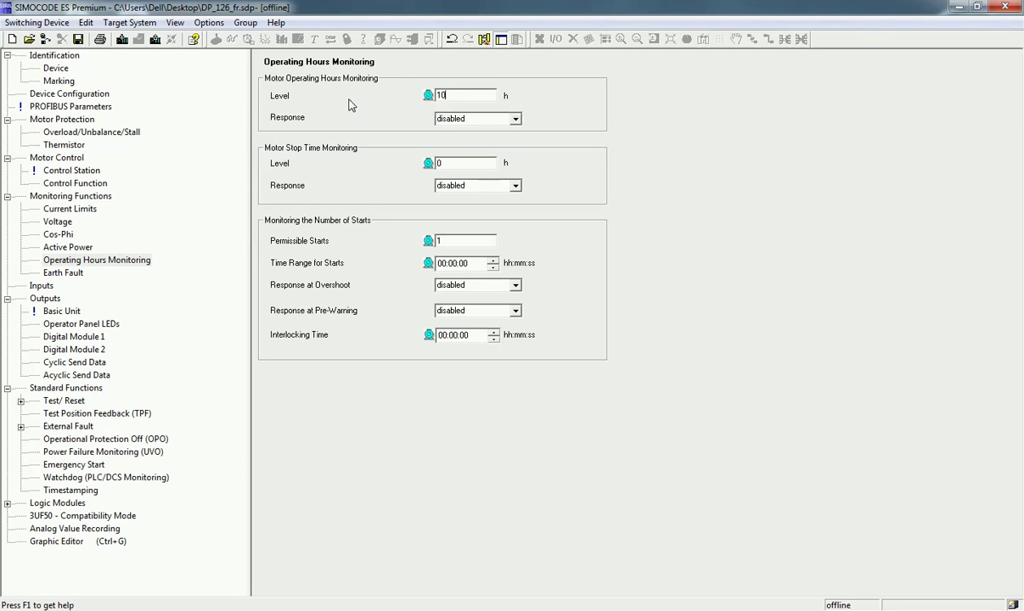
{"action": "key", "text": "Tab"}
{"action": "left_click", "coordinate": [515, 119]}
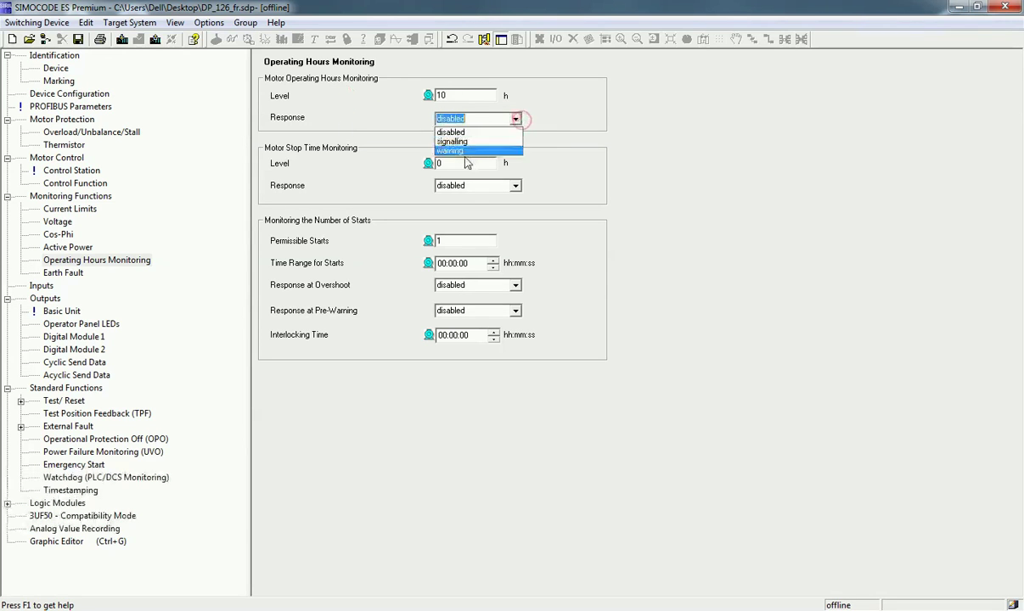
{"action": "left_click", "coordinate": [434, 151]}
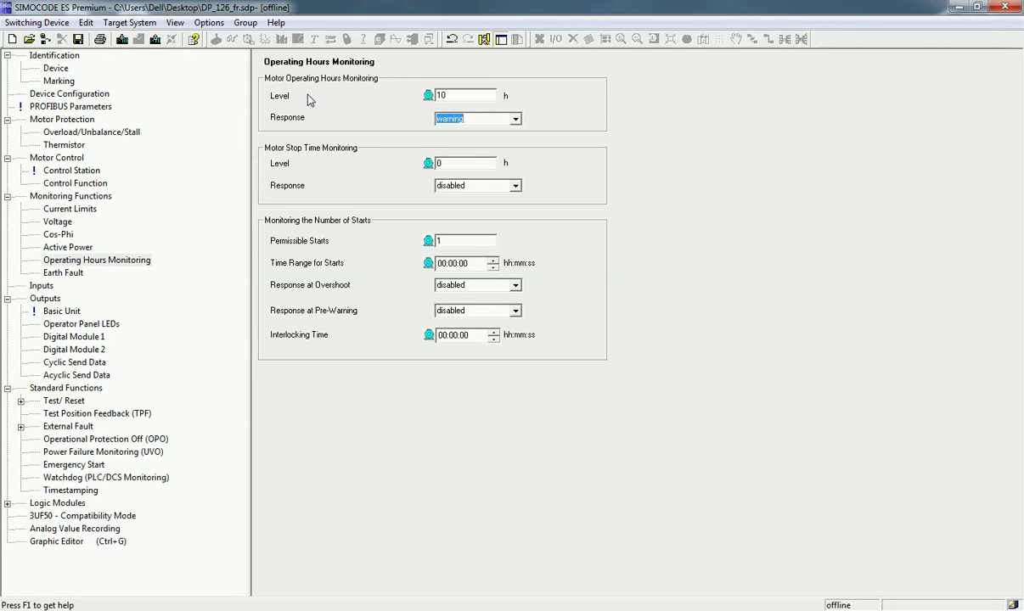
For monitoring the number of starts, set the response at overshoot to tripping and the response at pre-warning to warning.
{"action": "left_click", "coordinate": [392, 173]}
{"action": "left_click", "coordinate": [270, 228]}
{"action": "left_click", "coordinate": [515, 286]}
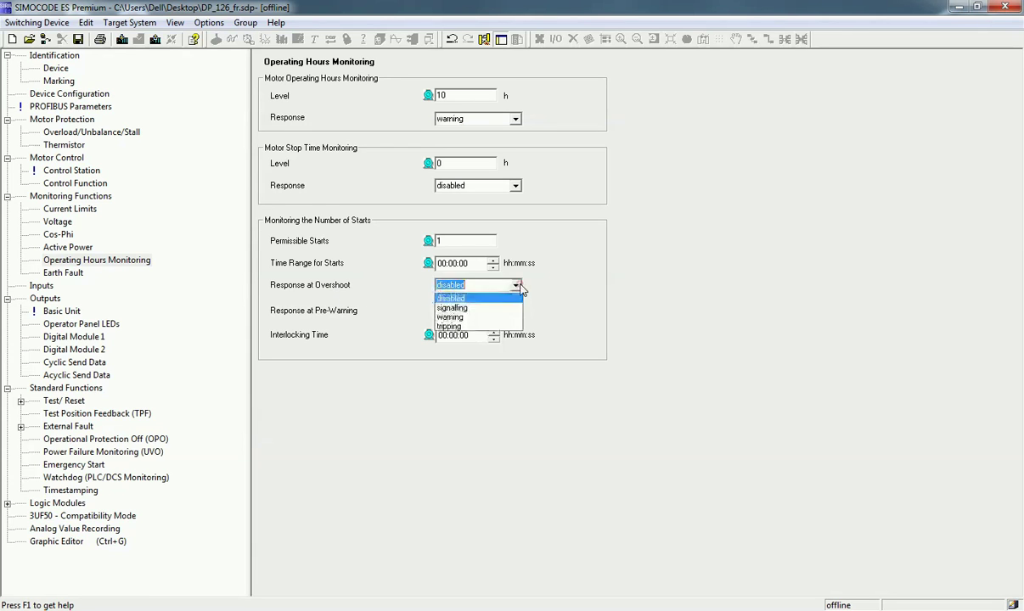
{"action": "left_click", "coordinate": [458, 320]}
{"action": "left_click", "coordinate": [515, 311]}
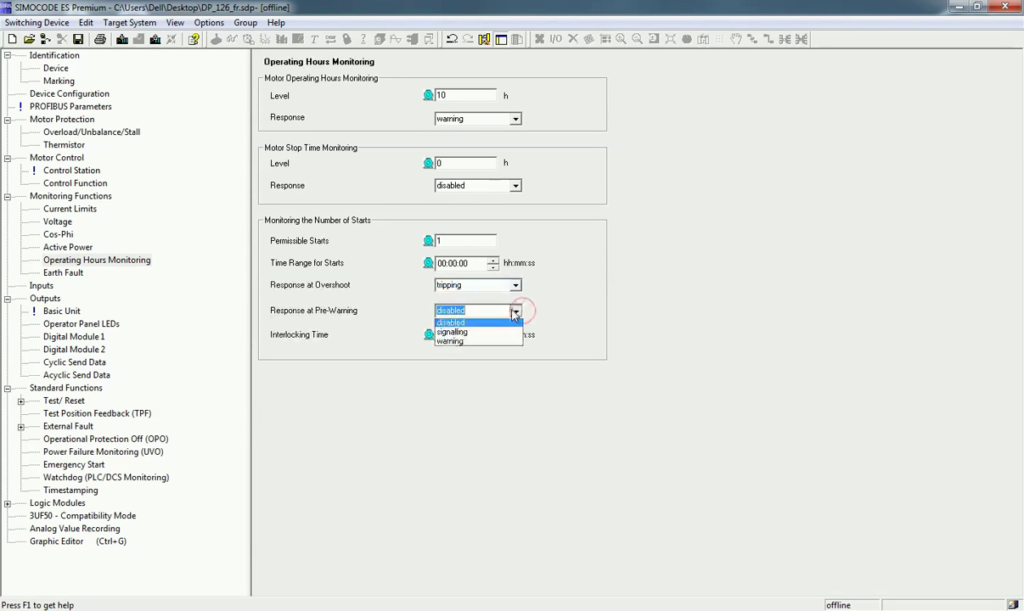
{"action": "left_click", "coordinate": [461, 343]}
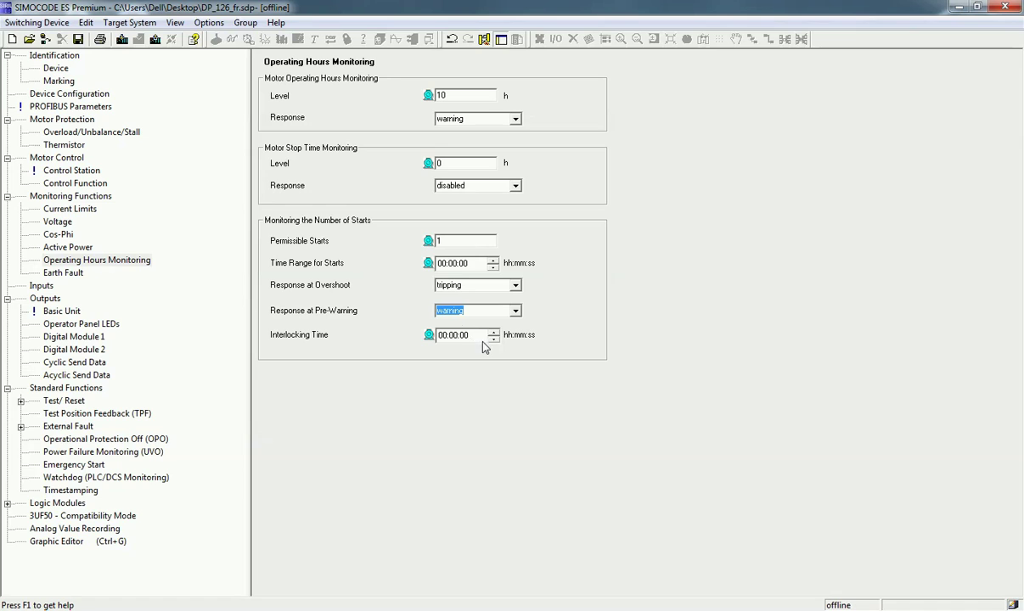
{"action": "left_click", "coordinate": [450, 243]}
{"action": "left_click", "coordinate": [407, 375]}
Review the earth fault monitoring settings and the input delays of the basic unit and digital modules.
{"action": "left_click", "coordinate": [61, 271]}
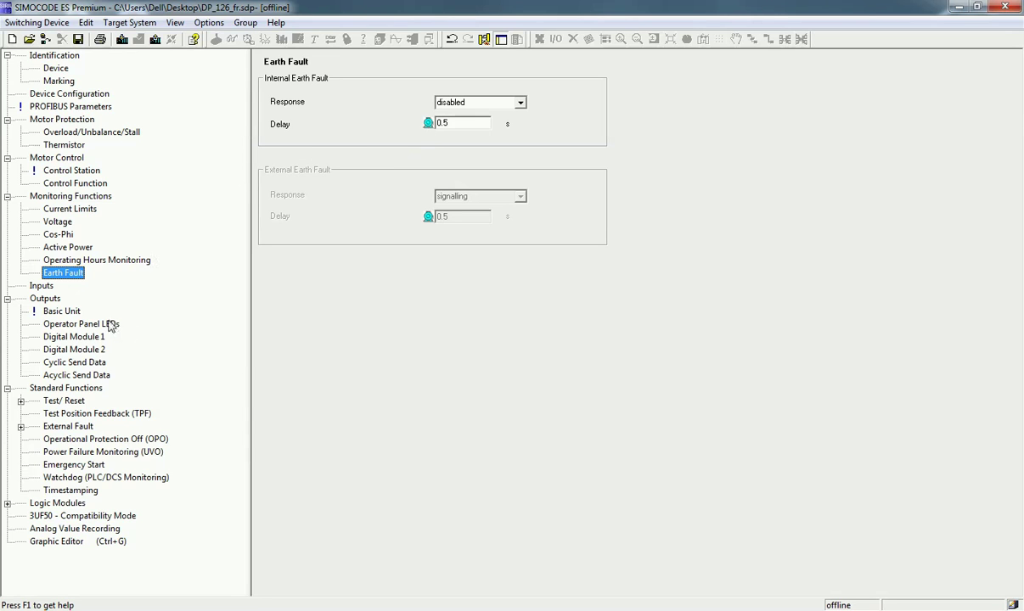
{"action": "left_click", "coordinate": [40, 288]}
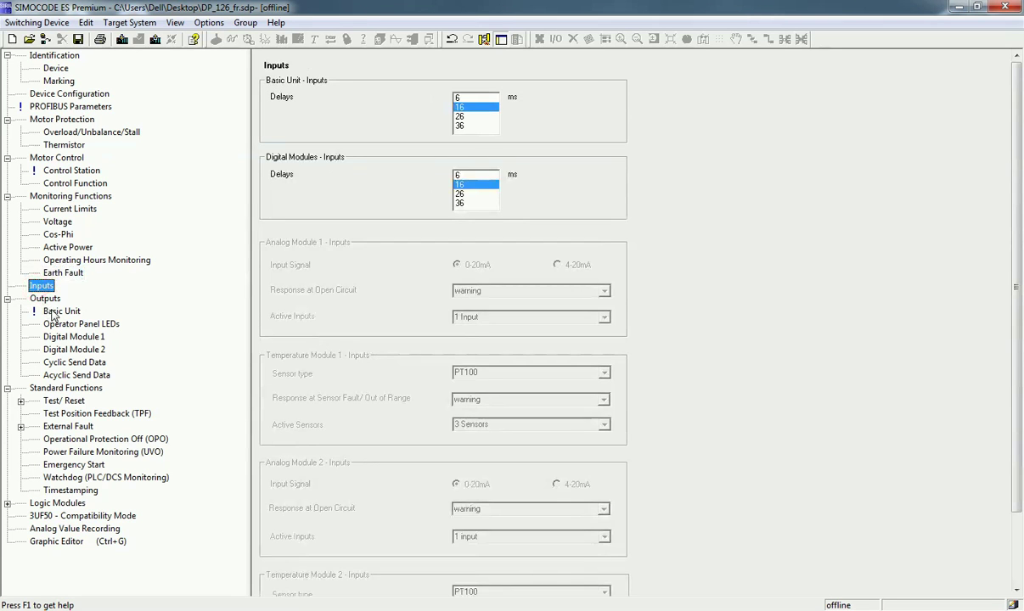
{"action": "left_click", "coordinate": [52, 313]}
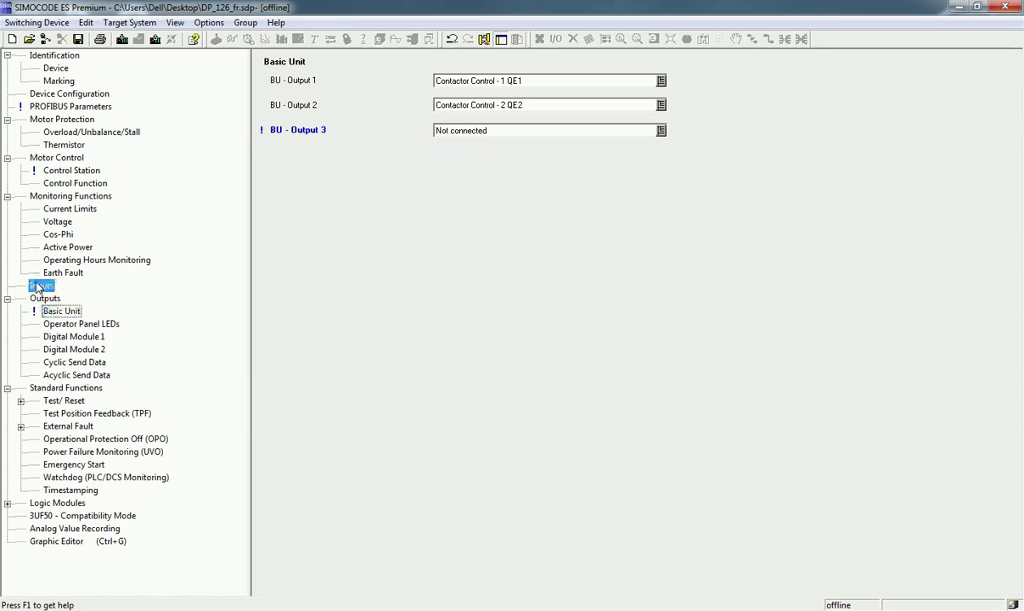
{"action": "left_click", "coordinate": [40, 286]}
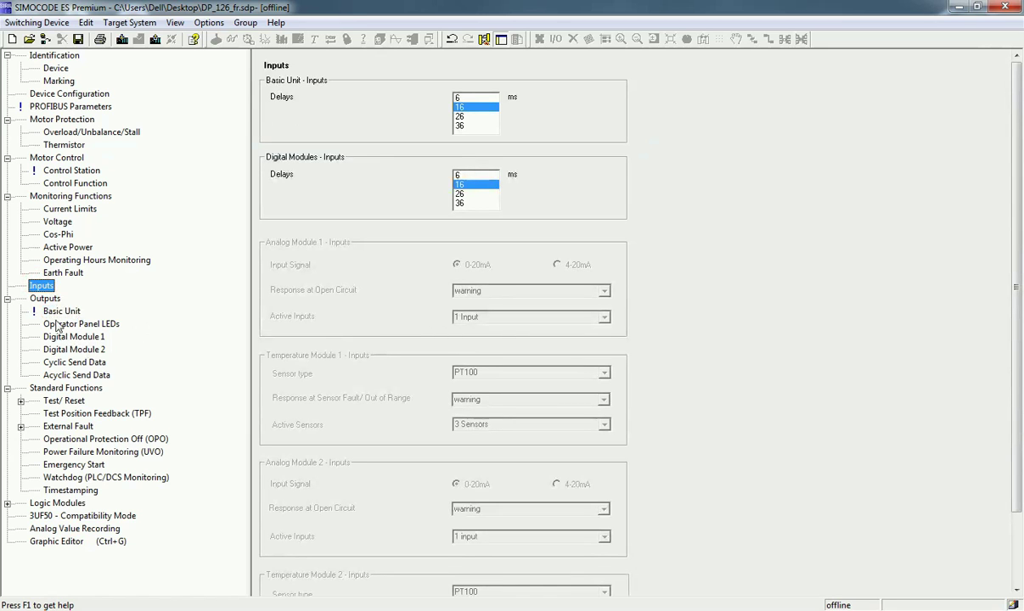
In the basic unit outputs, assign Contactor Control - 1 QE1 to BU - Output 1 and Contactor Control - 2 QE2 to BU - Output 2.
{"action": "left_click", "coordinate": [59, 314]}
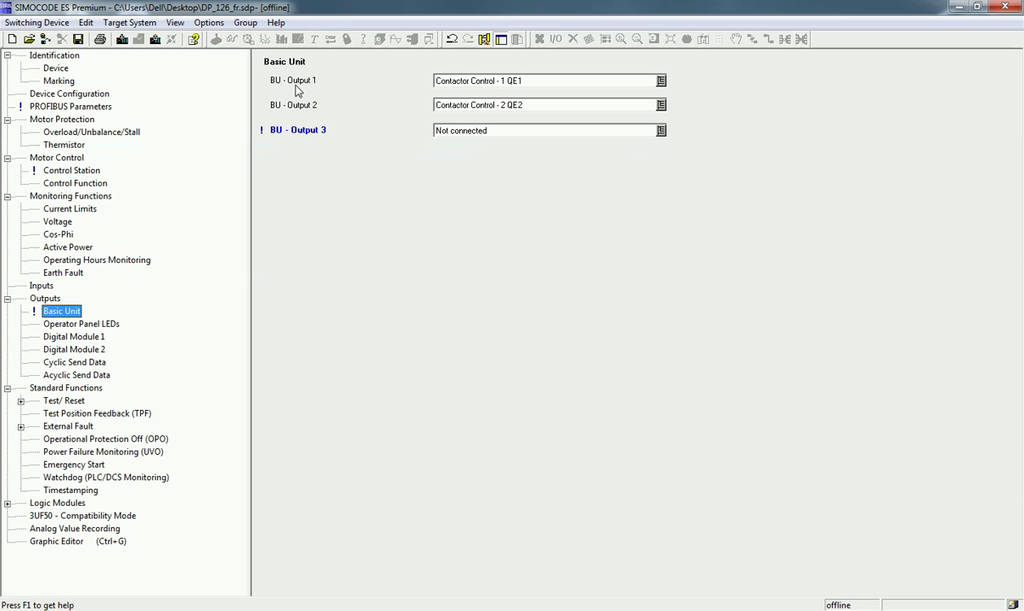
{"action": "left_click", "coordinate": [621, 80]}
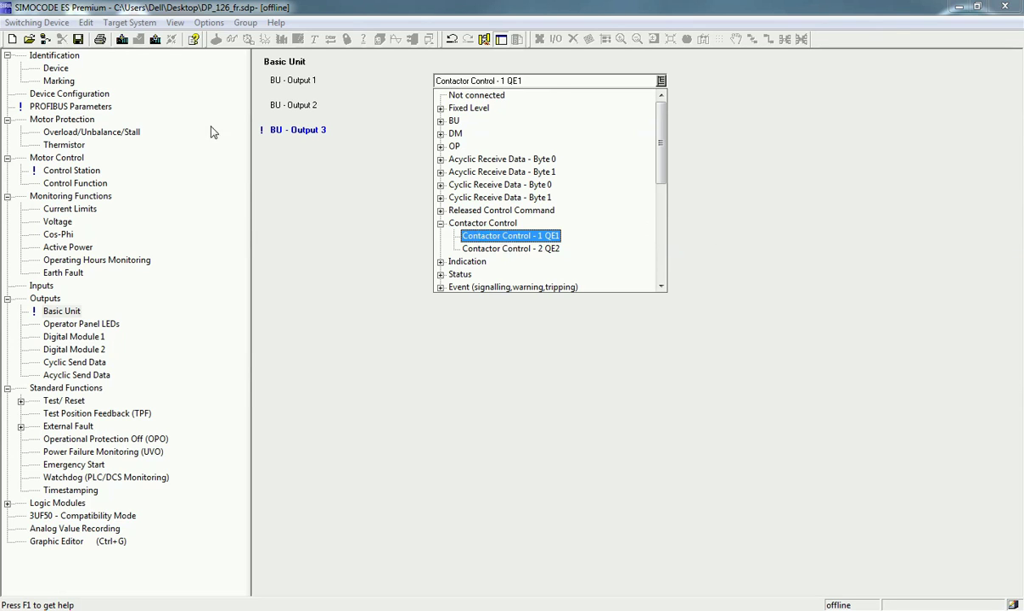
{"action": "left_click", "coordinate": [472, 235]}
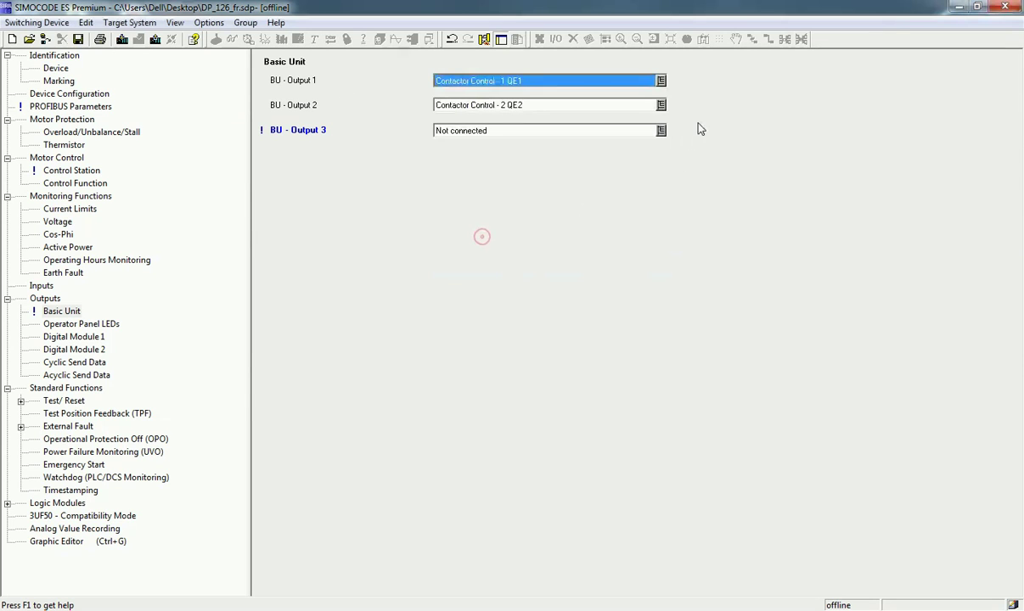
{"action": "left_click", "coordinate": [661, 104]}
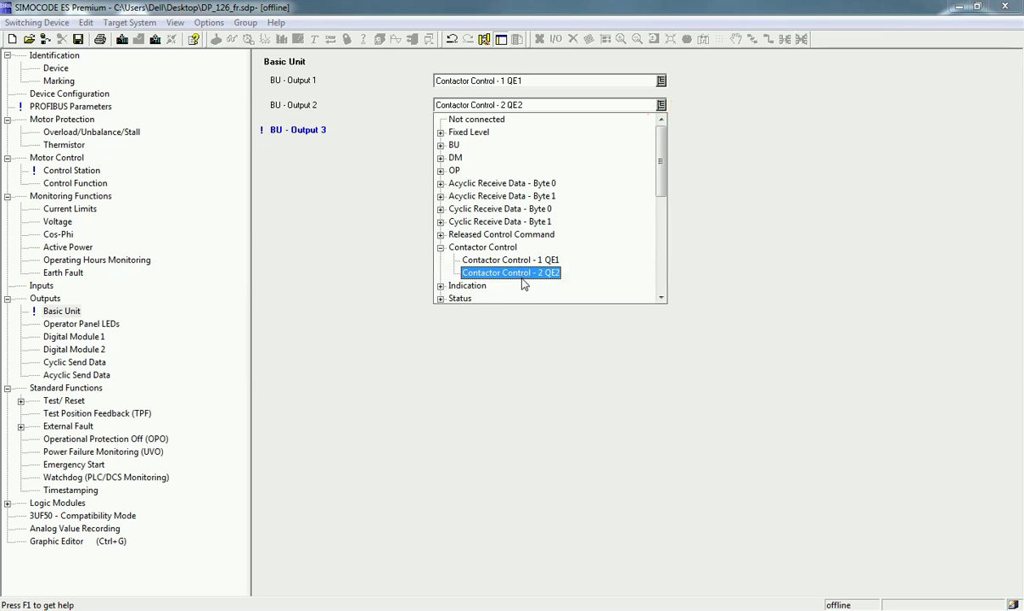
{"action": "left_click", "coordinate": [483, 273]}
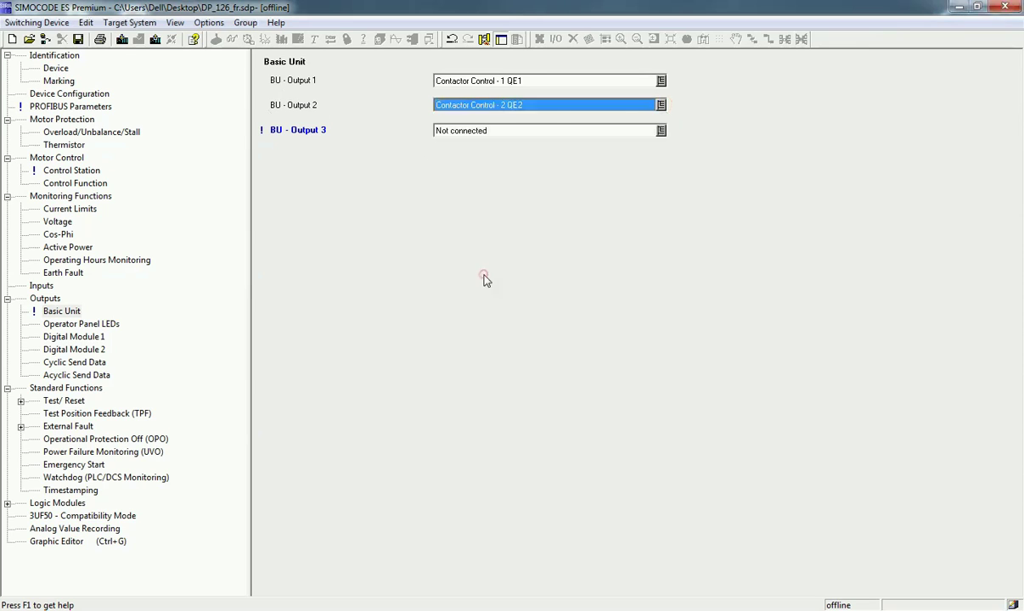
{"action": "left_click", "coordinate": [329, 247]}
Browse the Indication, Status and Trip signals available for BU - Output 3 and close the list without choosing one.
{"action": "left_click", "coordinate": [661, 131]}
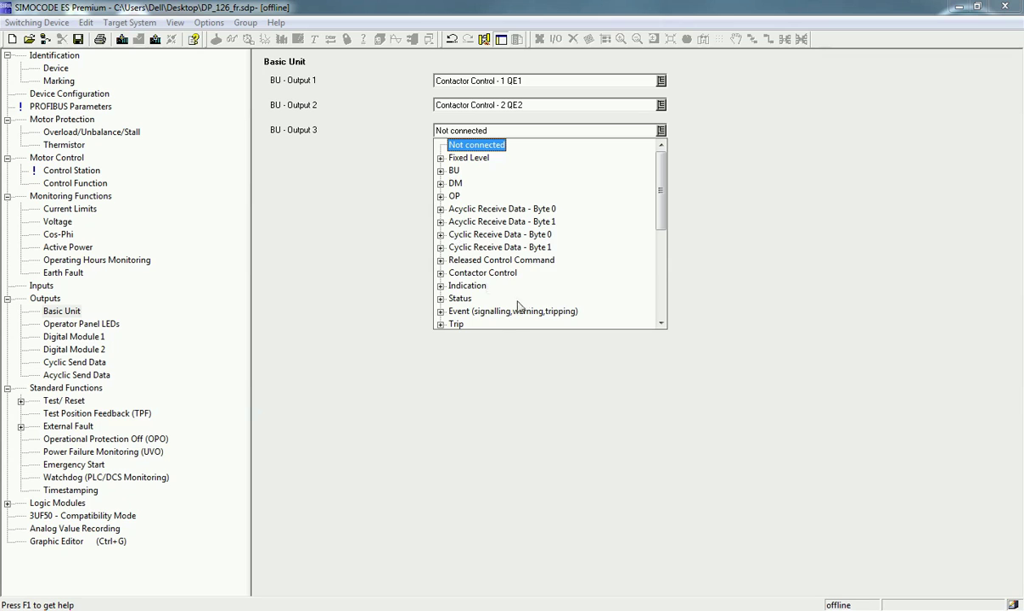
{"action": "scroll", "coordinate": [531, 306], "scroll_direction": "down", "scroll_amount": 3}
{"action": "scroll", "coordinate": [536, 311], "scroll_direction": "up", "scroll_amount": 3}
{"action": "left_click", "coordinate": [439, 285]}
{"action": "scroll", "coordinate": [488, 308], "scroll_direction": "down", "scroll_amount": 1}
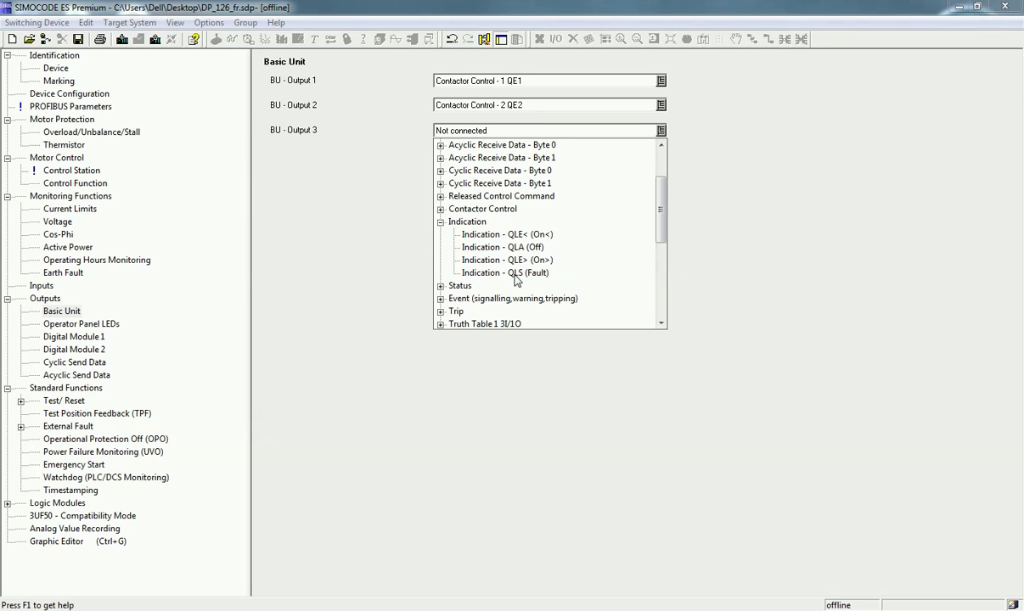
{"action": "scroll", "coordinate": [515, 280], "scroll_direction": "down", "scroll_amount": 1}
{"action": "left_click", "coordinate": [439, 247]}
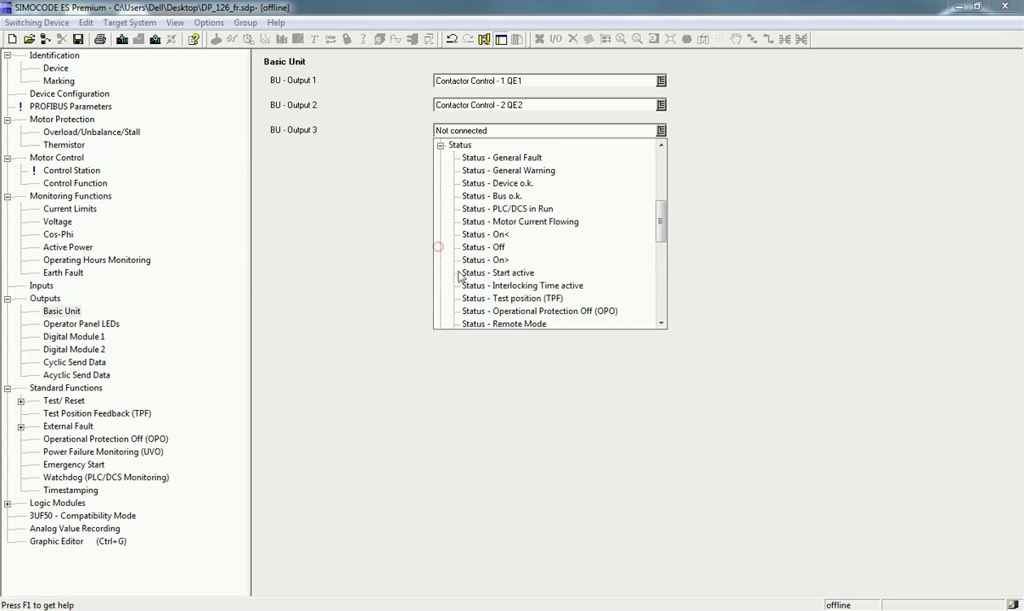
{"action": "scroll", "coordinate": [512, 243], "scroll_direction": "down", "scroll_amount": 5}
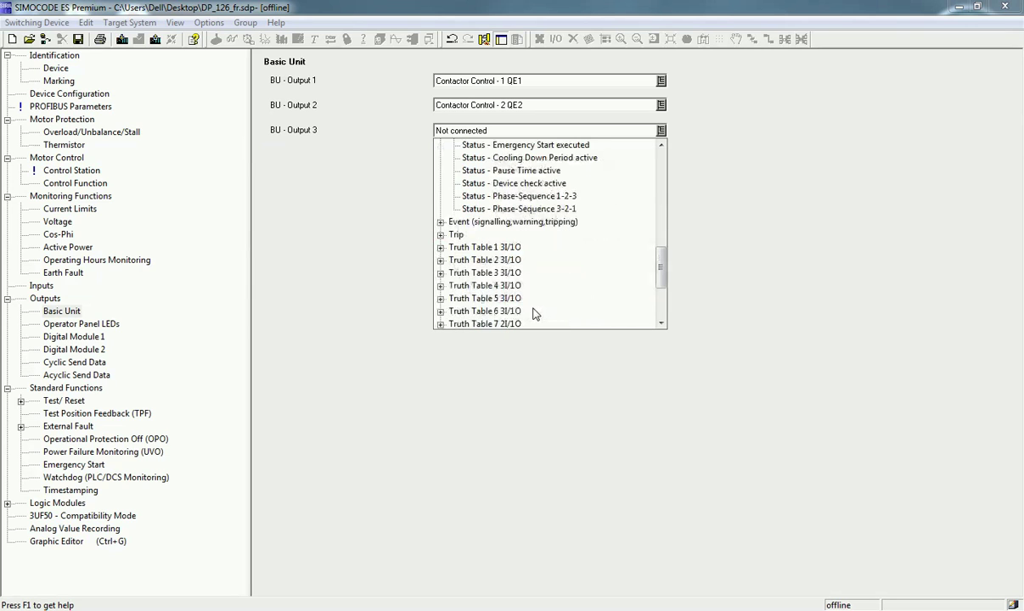
{"action": "left_click", "coordinate": [440, 235]}
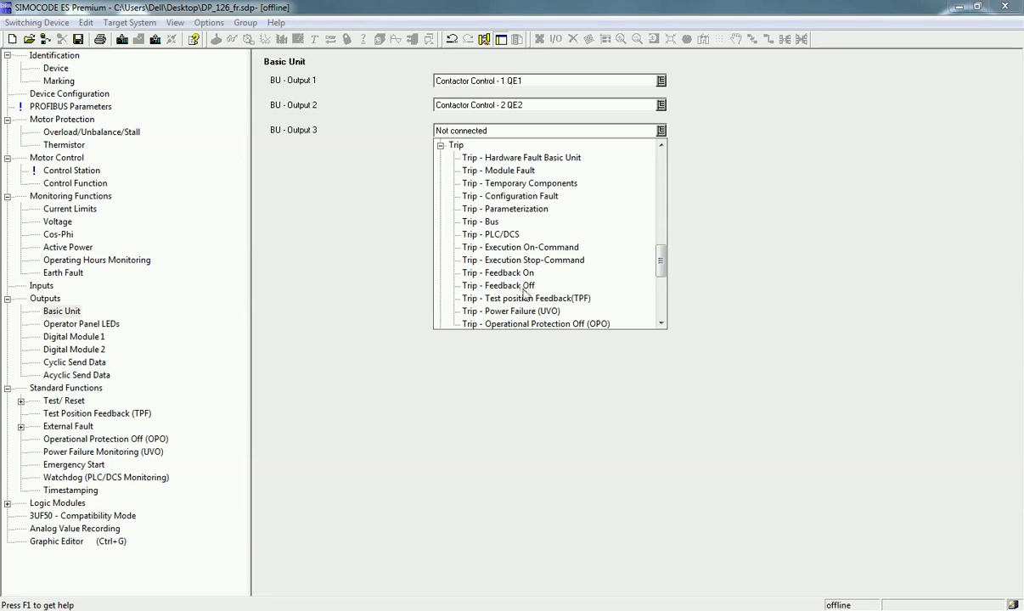
{"action": "scroll", "coordinate": [508, 306], "scroll_direction": "down", "scroll_amount": 1}
{"action": "scroll", "coordinate": [538, 339], "scroll_direction": "down", "scroll_amount": 3}
{"action": "left_click", "coordinate": [538, 374]}
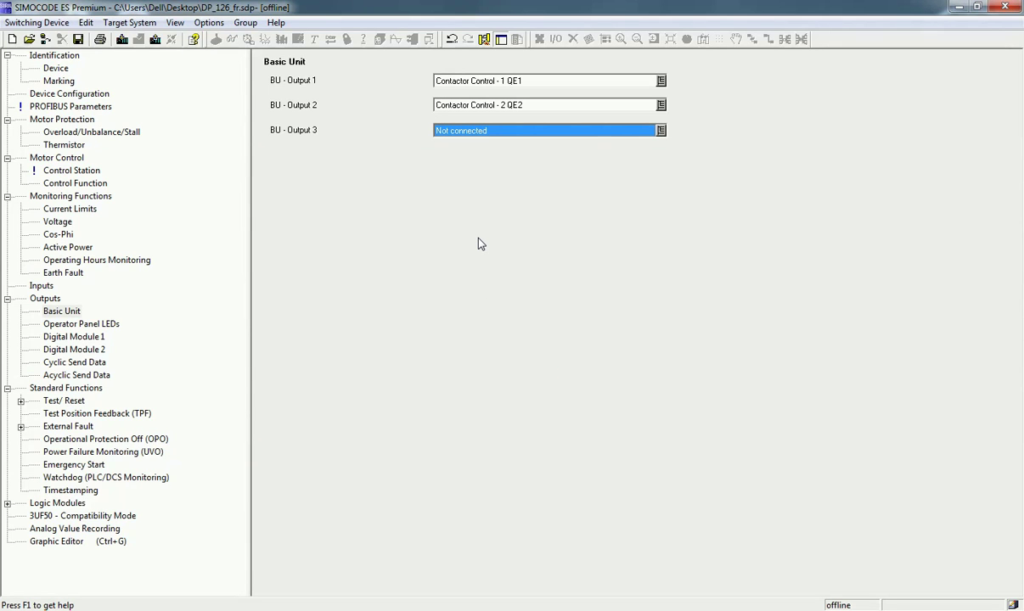
Review the operator panel LED, digital module, cyclic and acyclic send data outputs and the Test/Reset settings.
{"action": "left_click", "coordinate": [98, 324]}
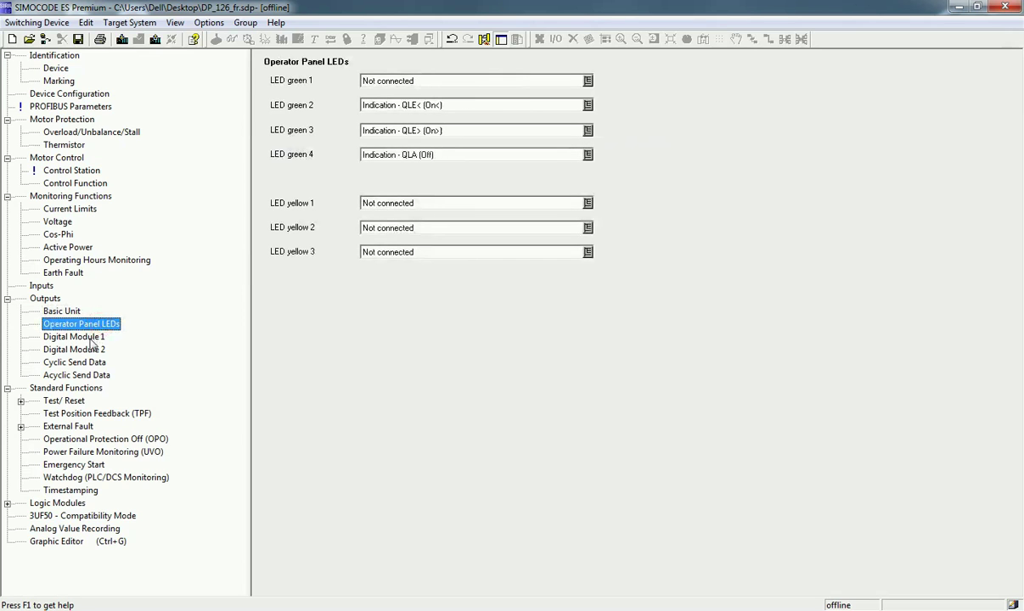
{"action": "left_click", "coordinate": [89, 338]}
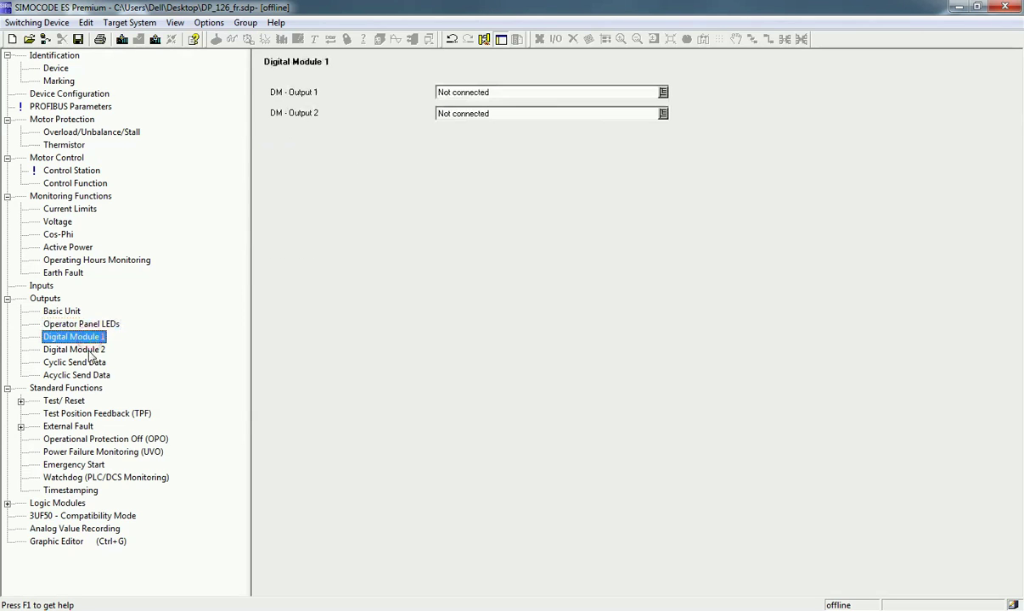
{"action": "left_click", "coordinate": [91, 350]}
{"action": "left_click", "coordinate": [73, 362]}
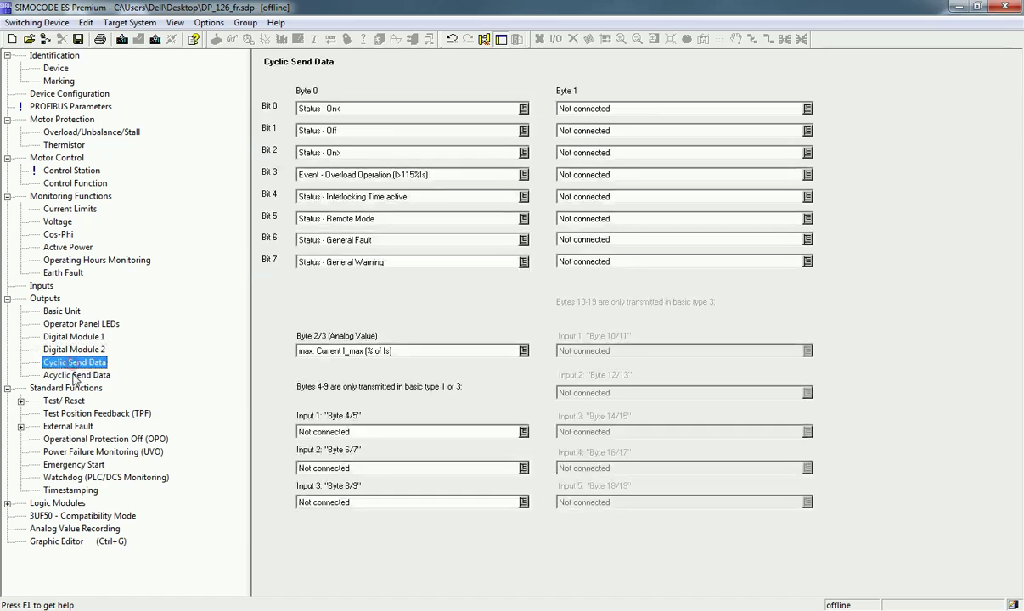
{"action": "left_click", "coordinate": [75, 376]}
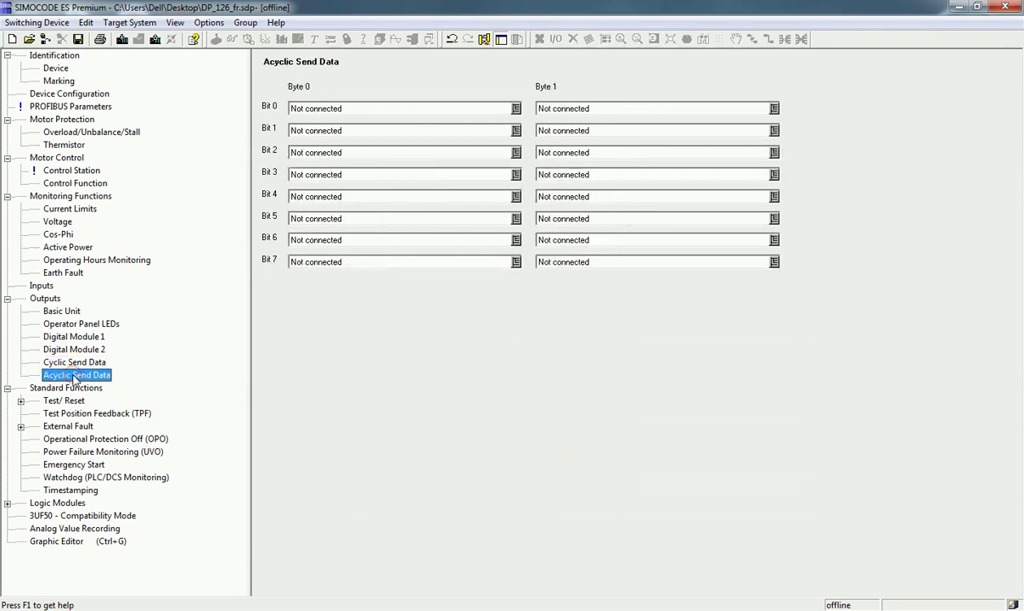
{"action": "left_click", "coordinate": [70, 402]}
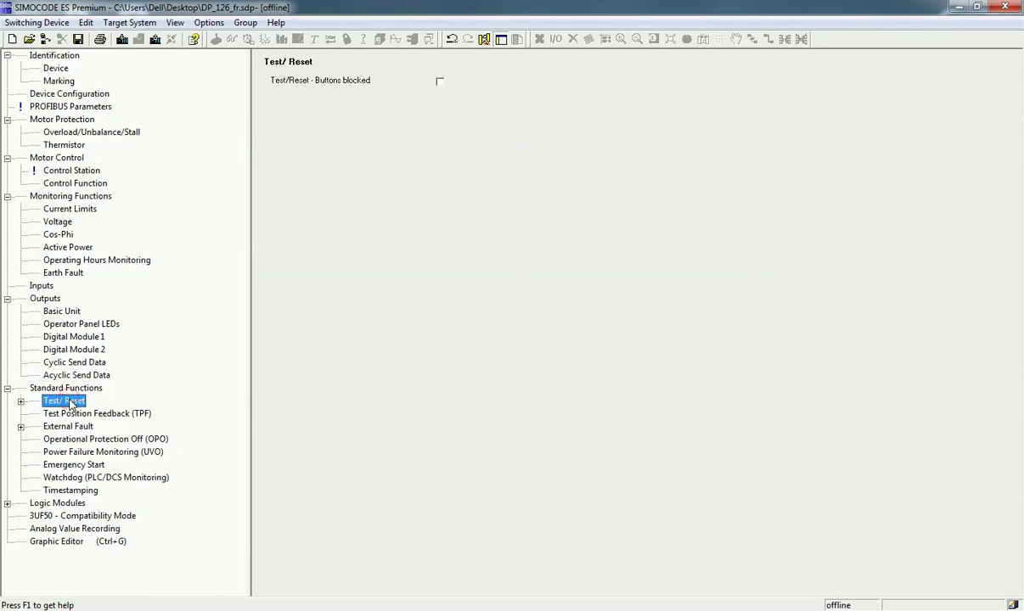
Review the test position feedback, external fault, OPO, power failure monitoring, emergency start and watchdog settings, and return to the device configuration.
{"action": "left_click", "coordinate": [71, 415]}
{"action": "left_click", "coordinate": [70, 428]}
{"action": "left_click", "coordinate": [71, 440]}
{"action": "left_click", "coordinate": [71, 453]}
{"action": "left_click", "coordinate": [73, 466]}
{"action": "left_click", "coordinate": [76, 478]}
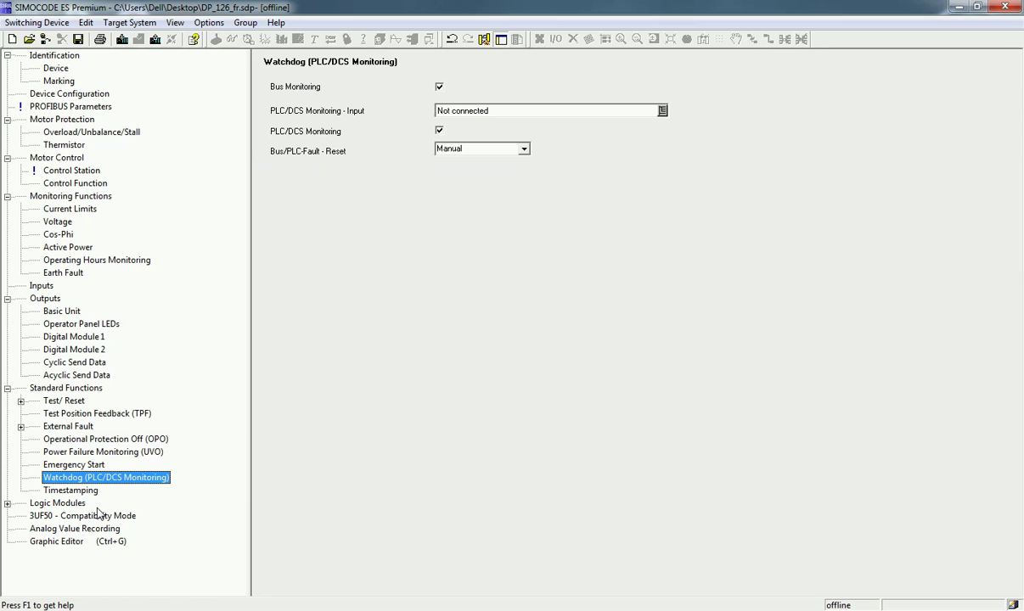
{"action": "left_click", "coordinate": [72, 93]}
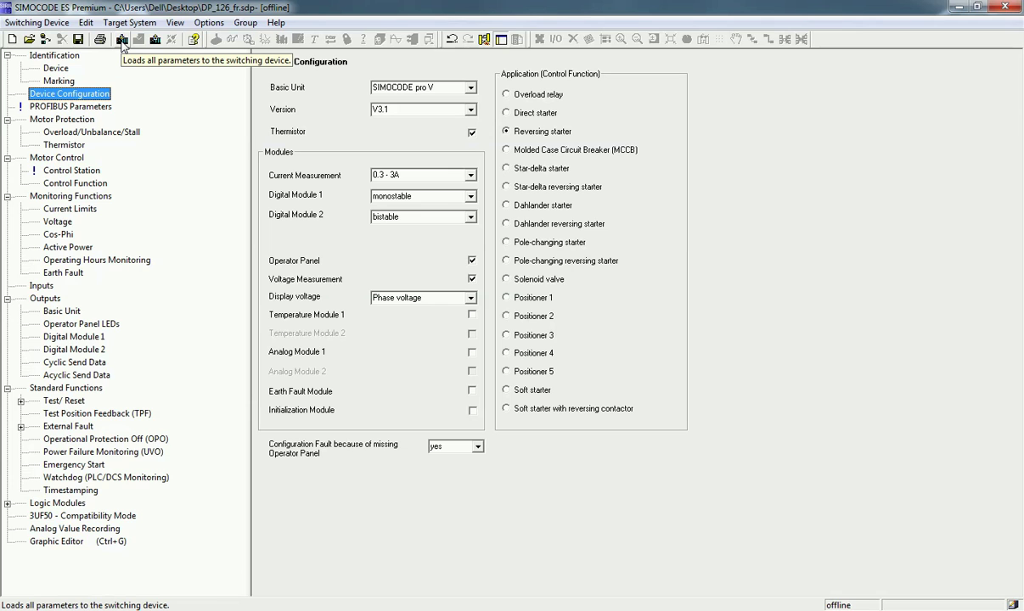
Save the changed DP_126_fr.sdp parameters and load them to the switching device through local device interface COM3.
{"action": "left_click", "coordinate": [123, 44]}
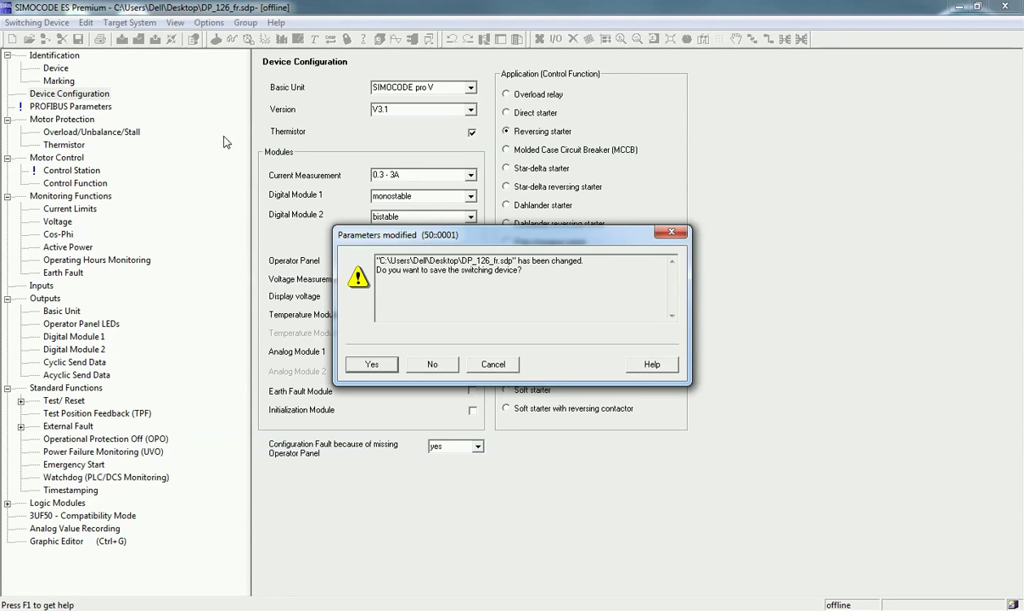
{"action": "left_click", "coordinate": [367, 365]}
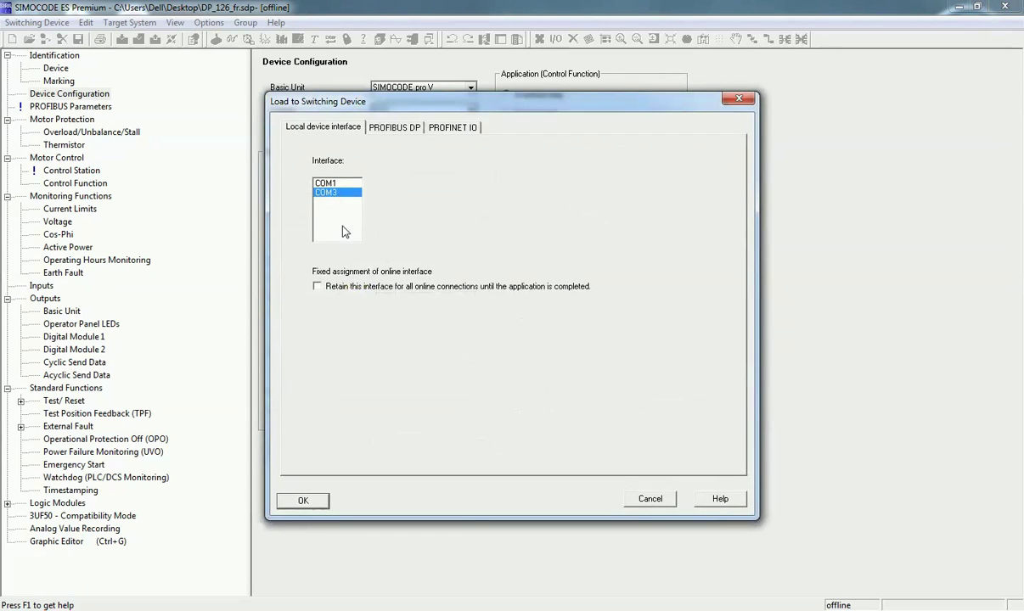
{"action": "left_click", "coordinate": [331, 195]}
{"action": "left_click", "coordinate": [303, 501]}
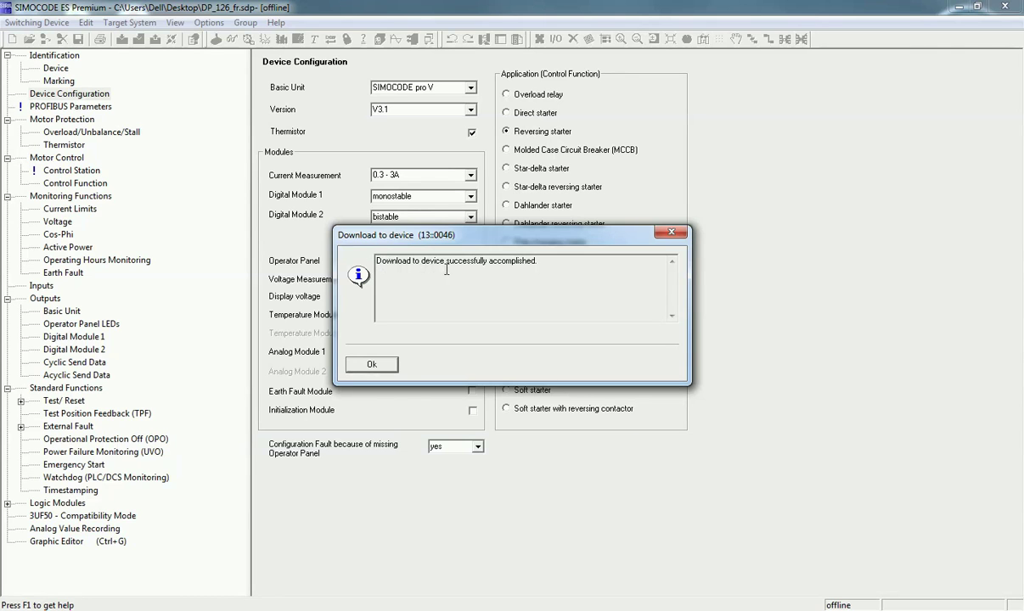
{"action": "left_click", "coordinate": [371, 364]}
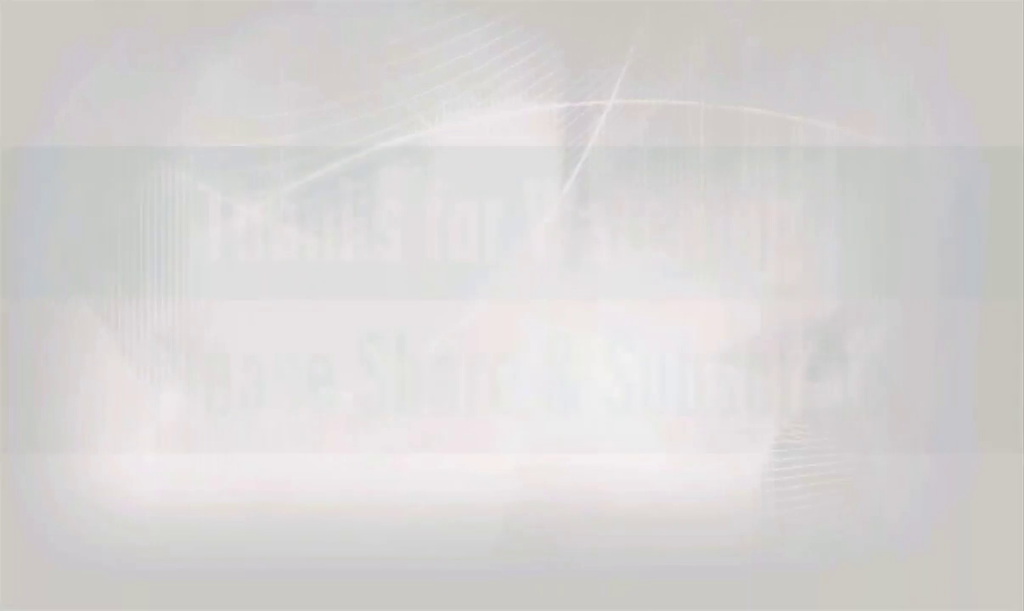